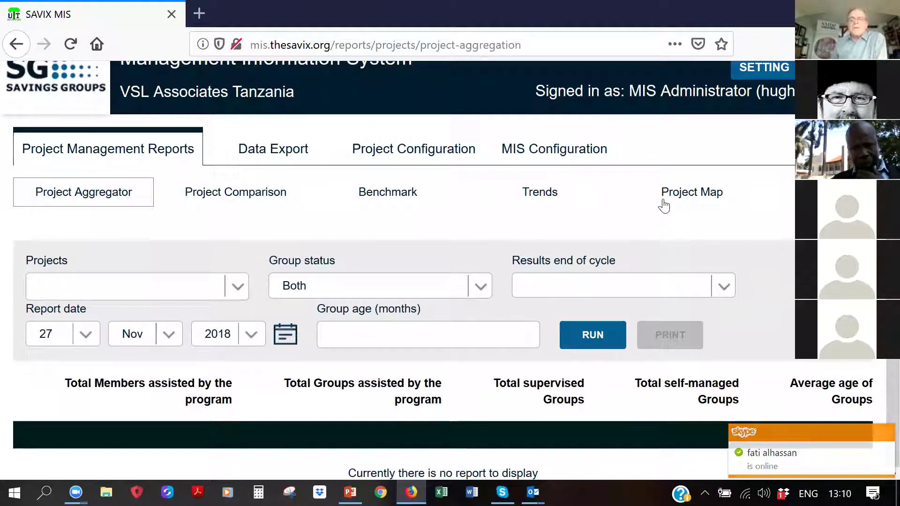
# Review the Trainer Performance Configuration weights (30, 30, 20, 10, 10 percent), then sign out
pyautogui.scroll(1, 521, 190)
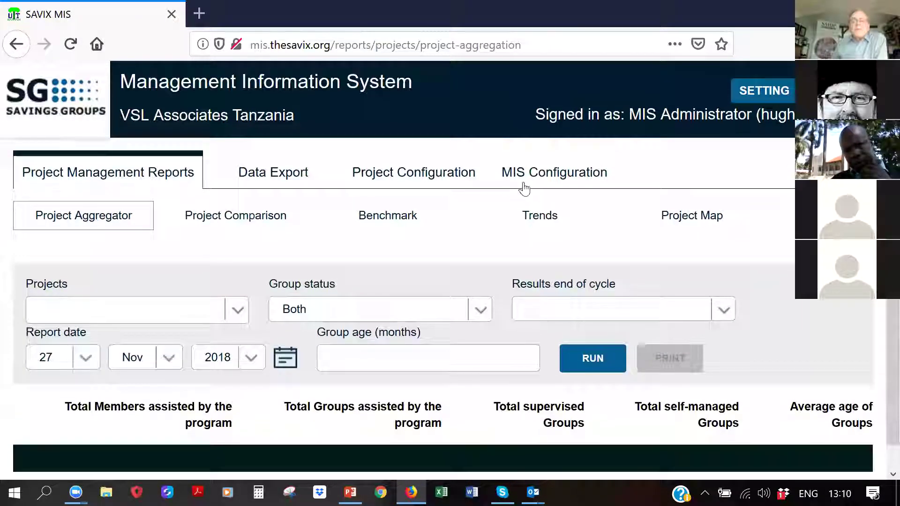
pyautogui.click(537, 183)
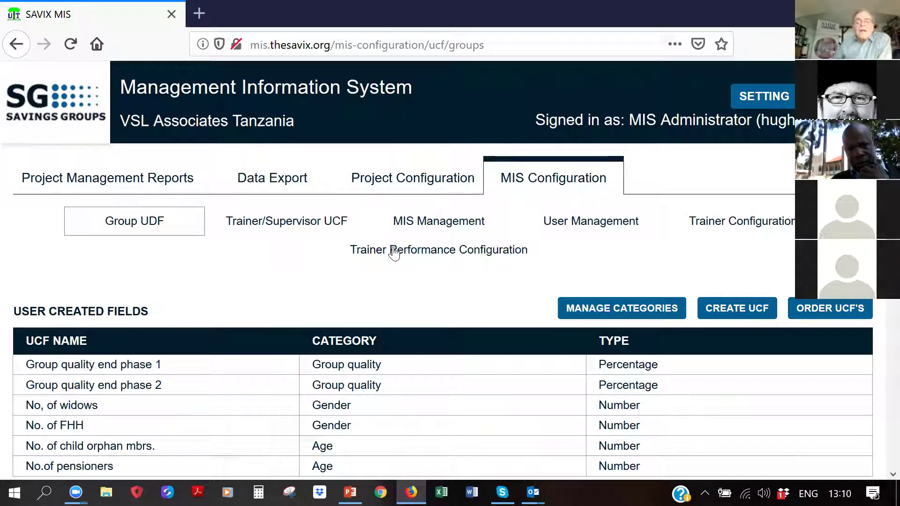
pyautogui.click(429, 256)
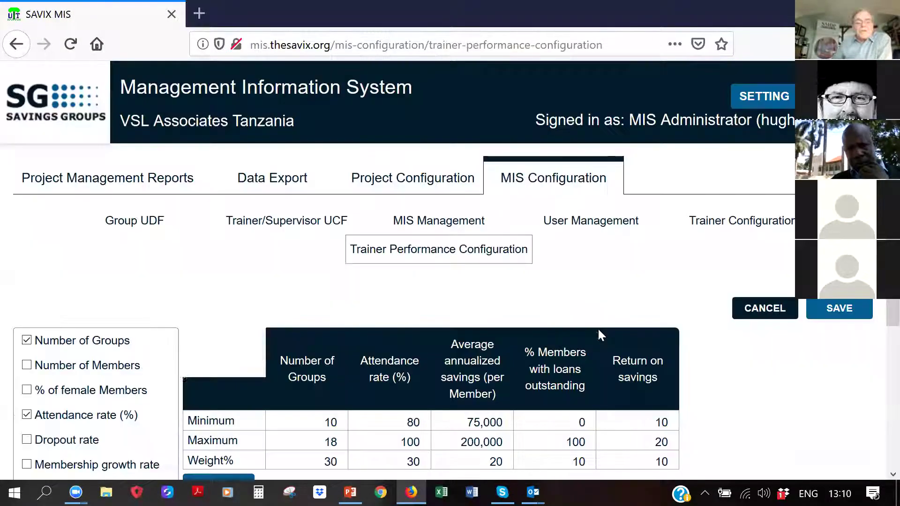
pyautogui.scroll(-3, 628, 311)
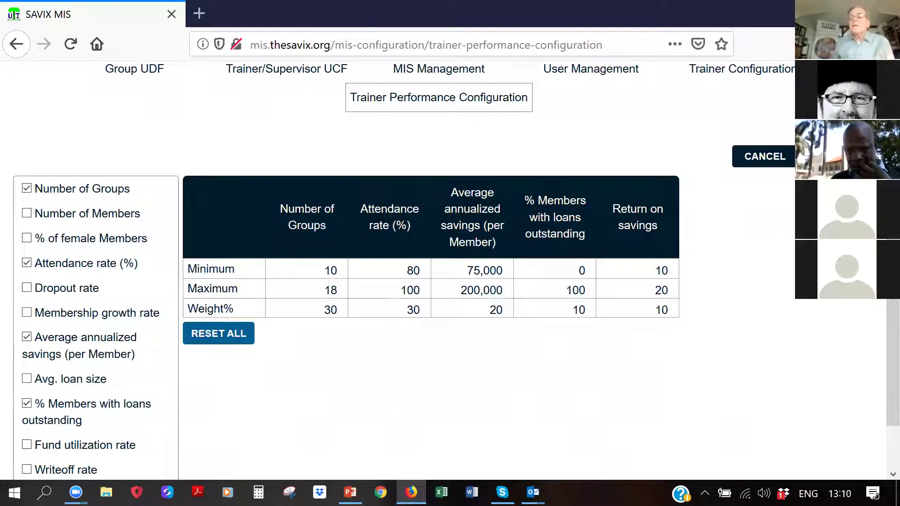
pyautogui.scroll(3, 450, 272)
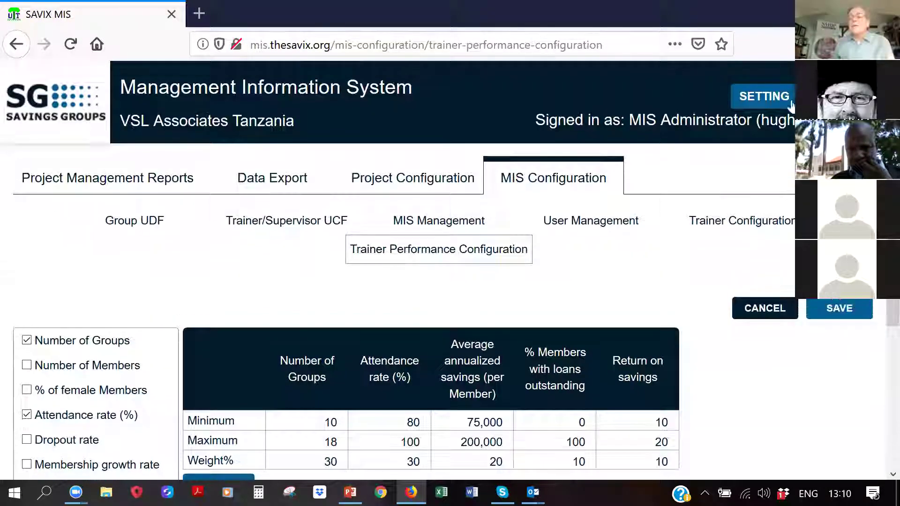
pyautogui.click(790, 99)
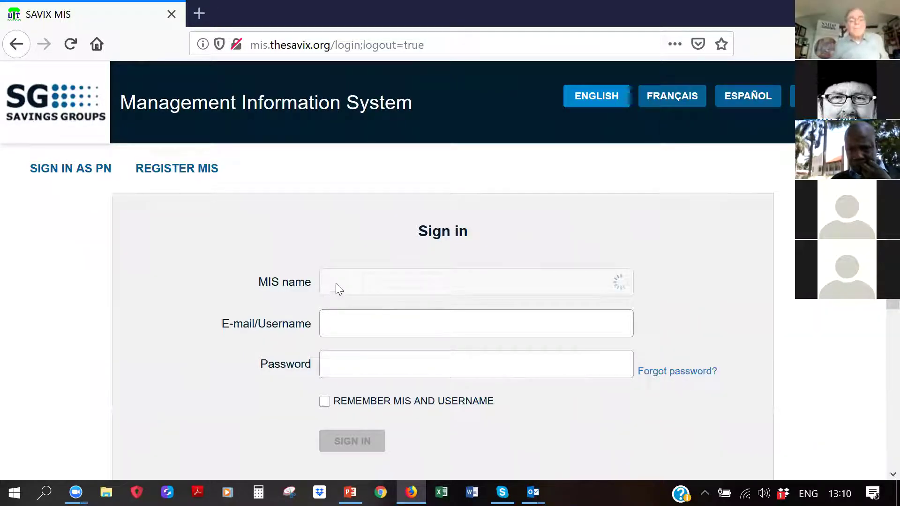
# Sign in to the VSL Associates Tanzania MIS with the project administrator's username and password
pyautogui.write('padmin1')
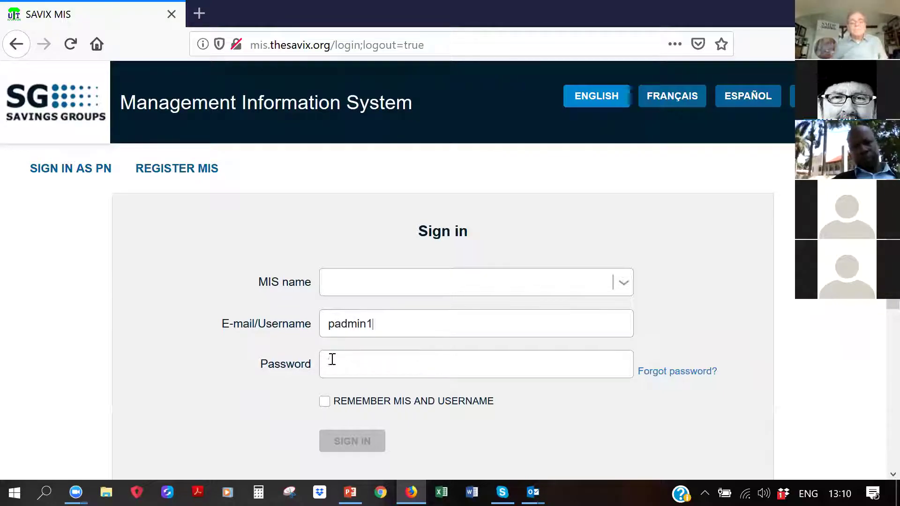
pyautogui.write('••••••')
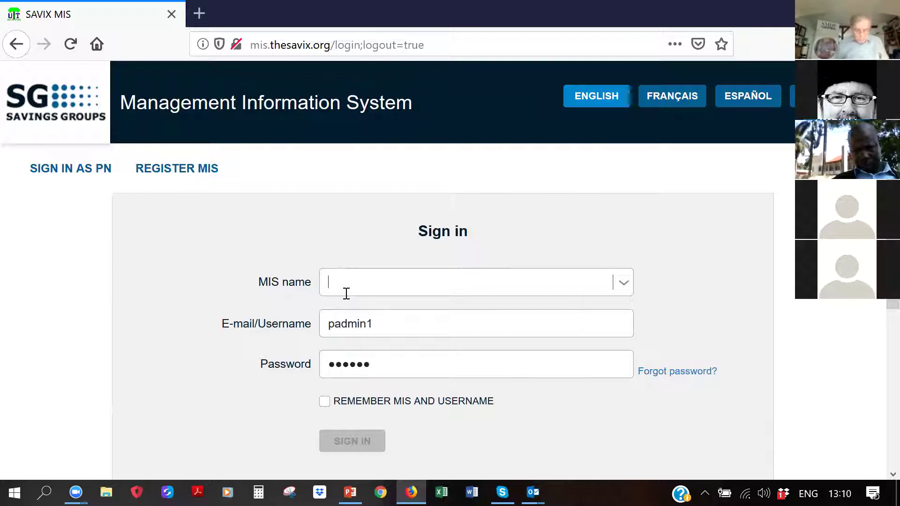
pyautogui.write('vsl a')
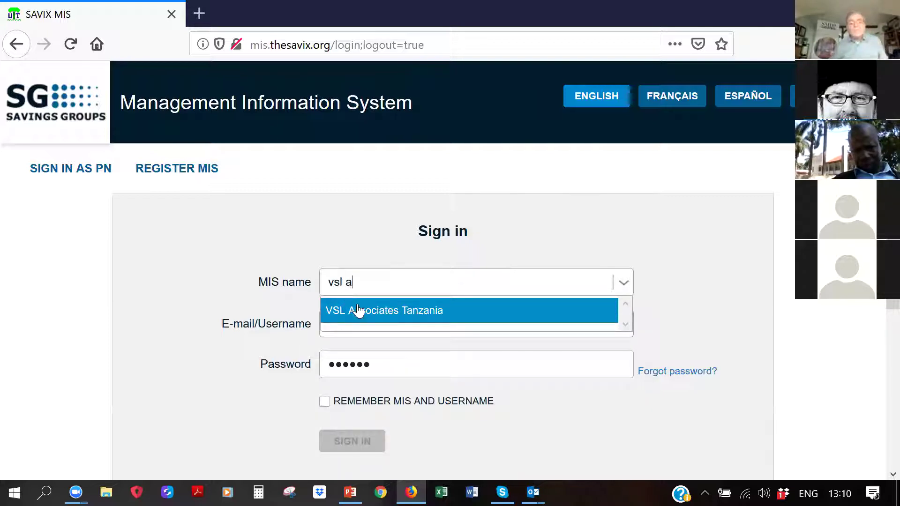
pyautogui.click(359, 311)
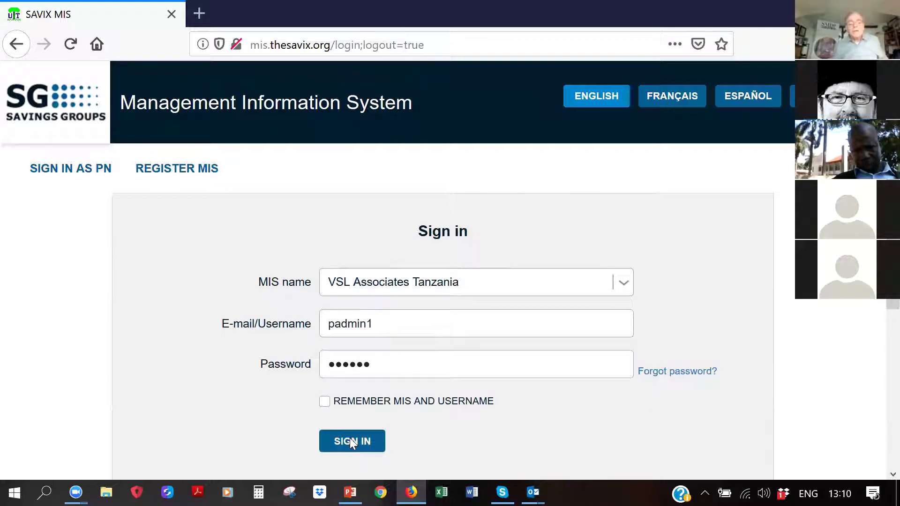
pyautogui.click(350, 441)
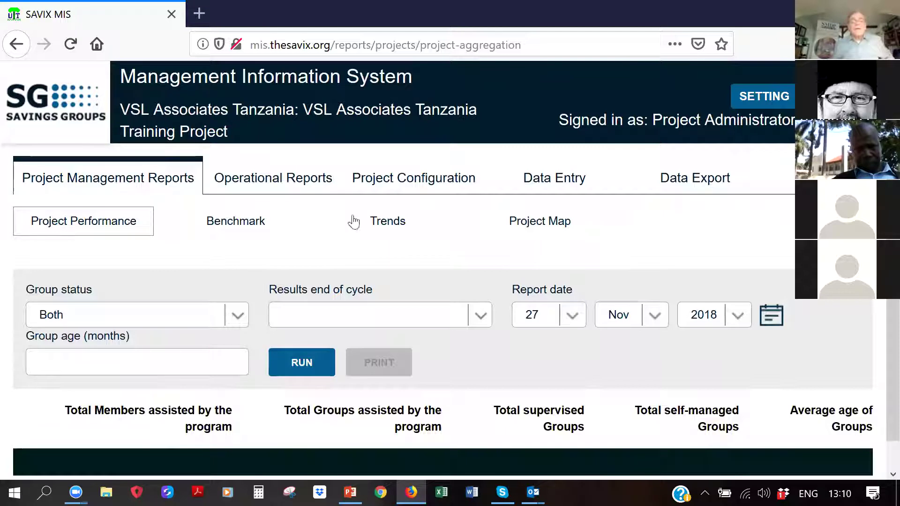
# Go to the Trainer Comparison operational report and pick Field Officer from the Compare options
pyautogui.click(294, 186)
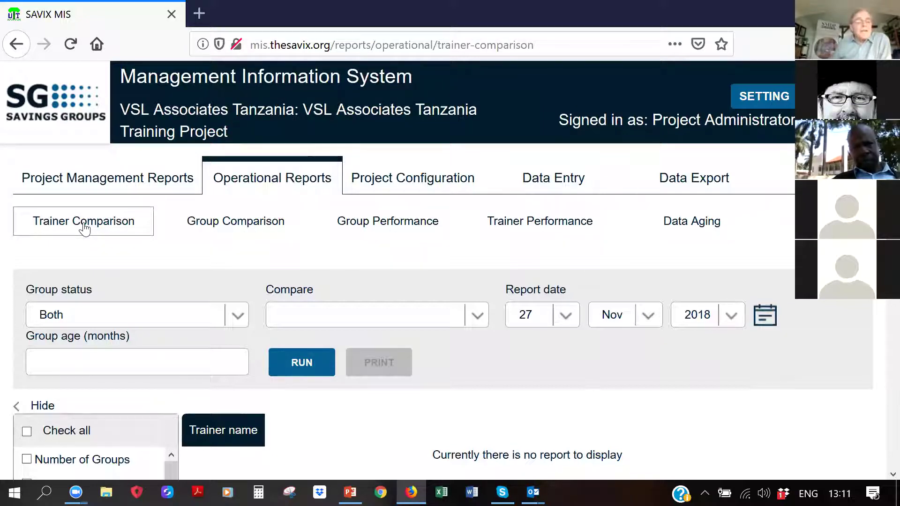
pyautogui.scroll(-3, 351, 277)
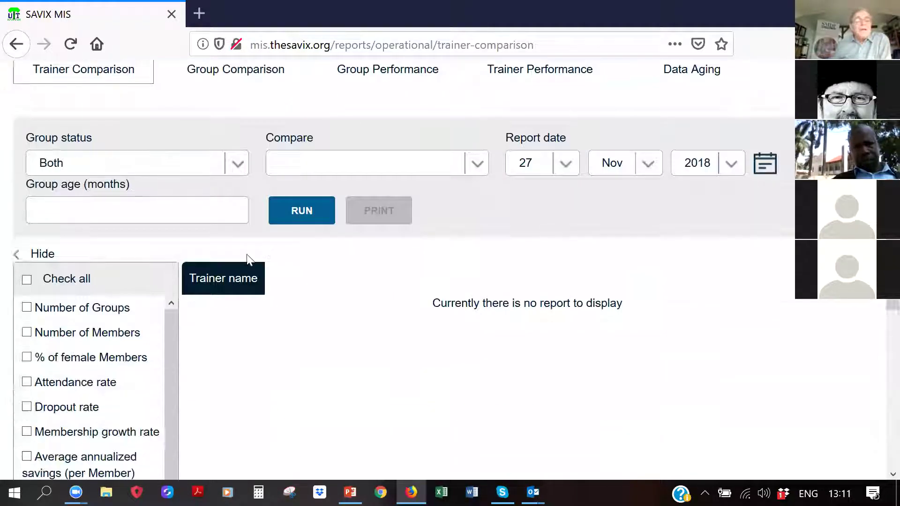
pyautogui.scroll(3, 249, 257)
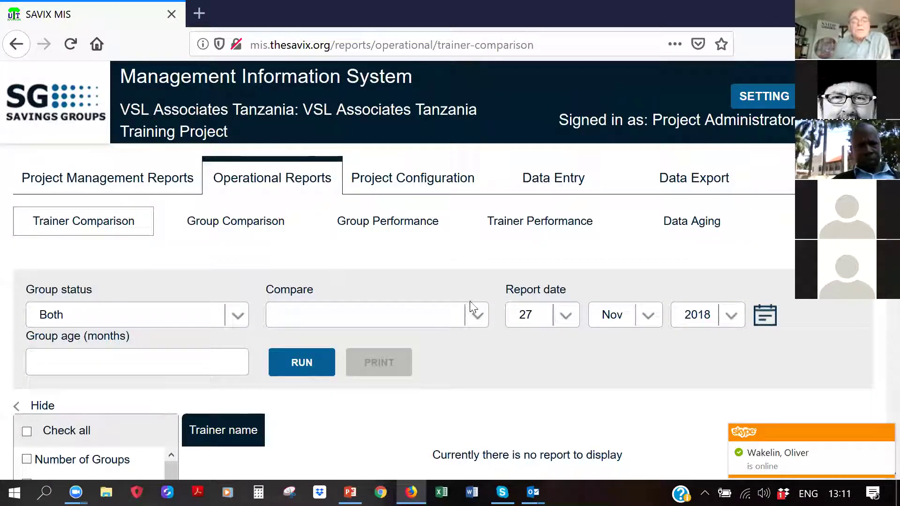
pyautogui.click(481, 318)
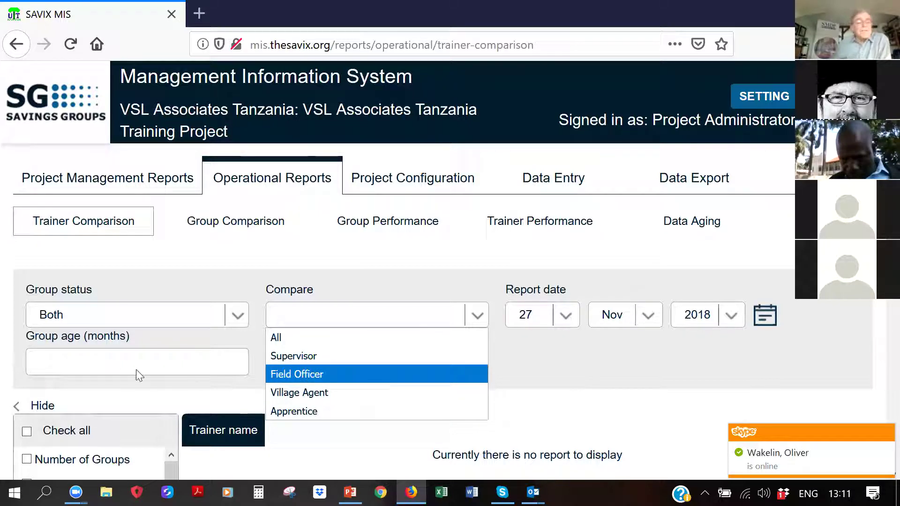
pyautogui.scroll(-3, 137, 374)
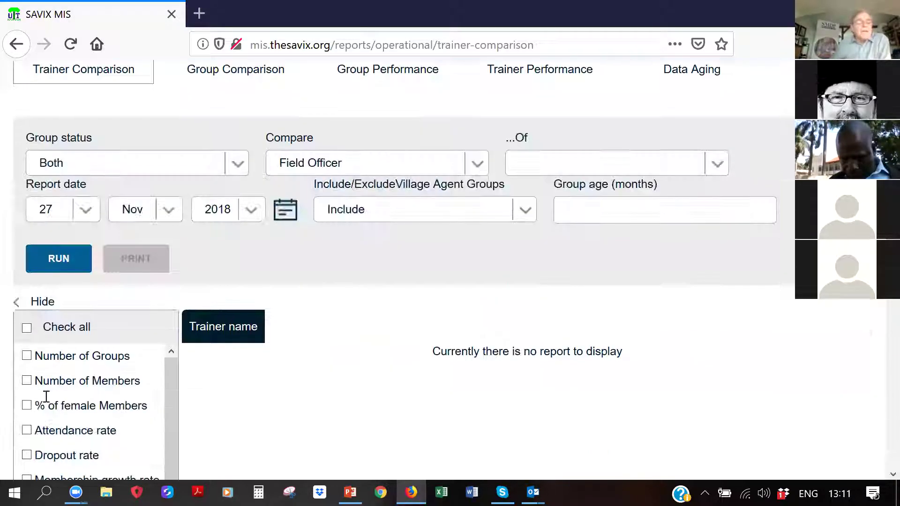
# Add Number of Groups, Attendance rate, % of Members with loans outstanding and Return on savings columns
pyautogui.click(27, 358)
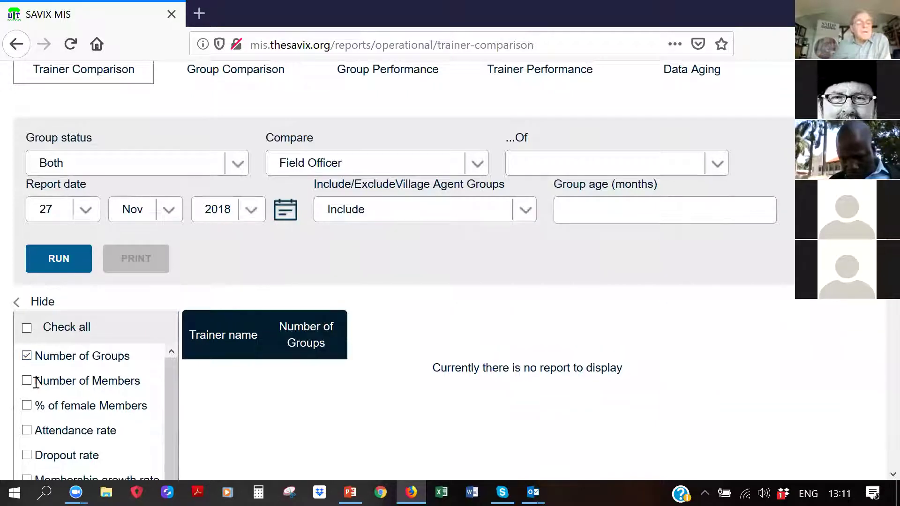
pyautogui.click(27, 431)
pyautogui.scroll(-5, 148, 417)
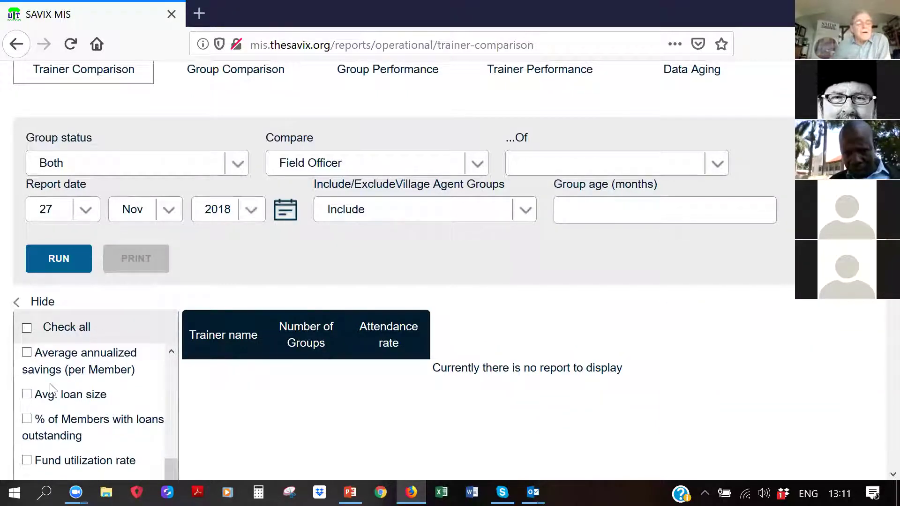
pyautogui.click(26, 420)
pyautogui.scroll(-3, 29, 424)
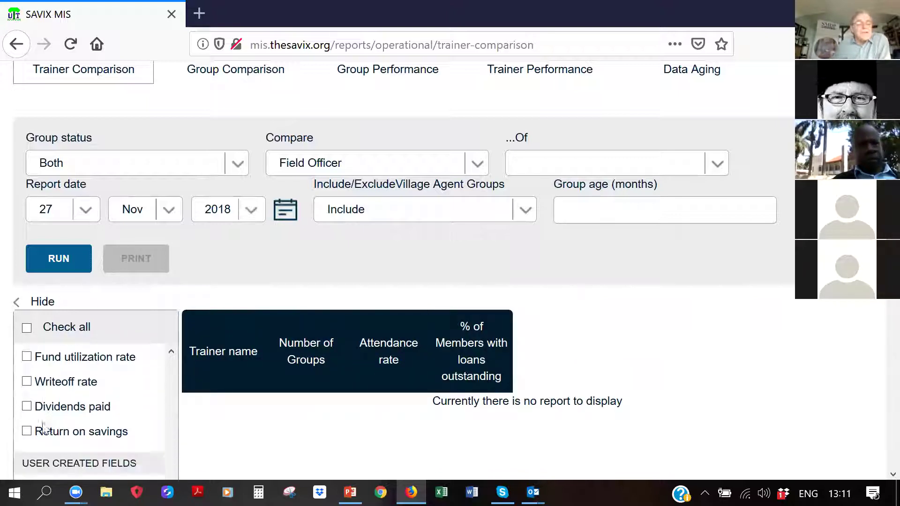
pyautogui.click(27, 430)
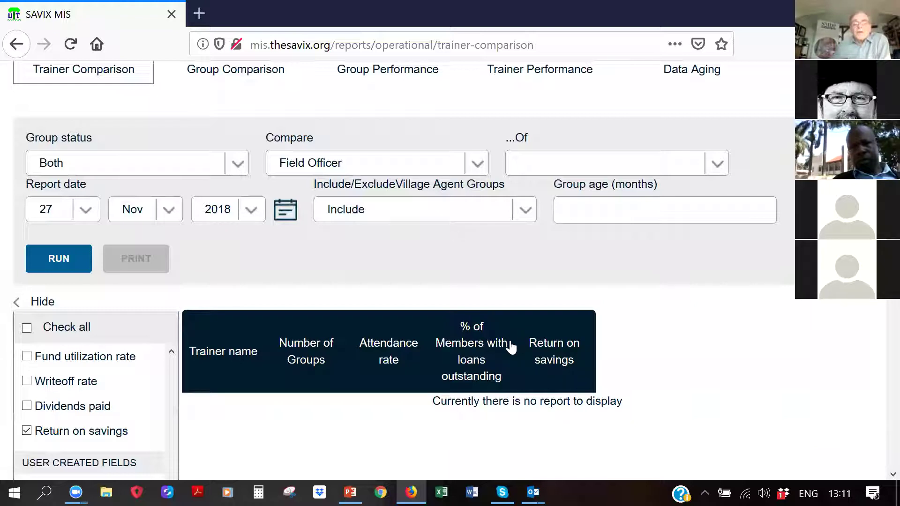
# Widen the loans-outstanding and Trainer name columns, then hide the field checklist panel
pyautogui.moveTo(555, 358); pyautogui.dragTo(612, 361)
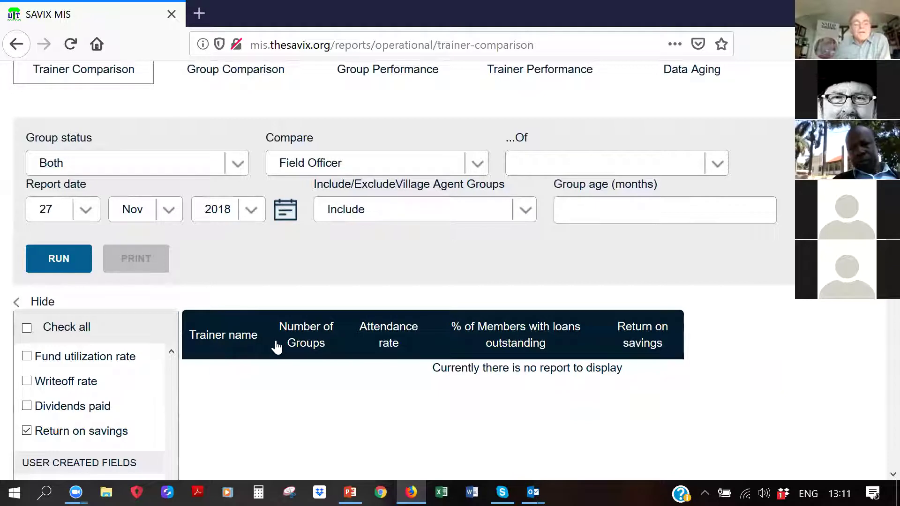
pyautogui.moveTo(261, 337); pyautogui.dragTo(264, 338)
pyautogui.moveTo(353, 333); pyautogui.dragTo(377, 329)
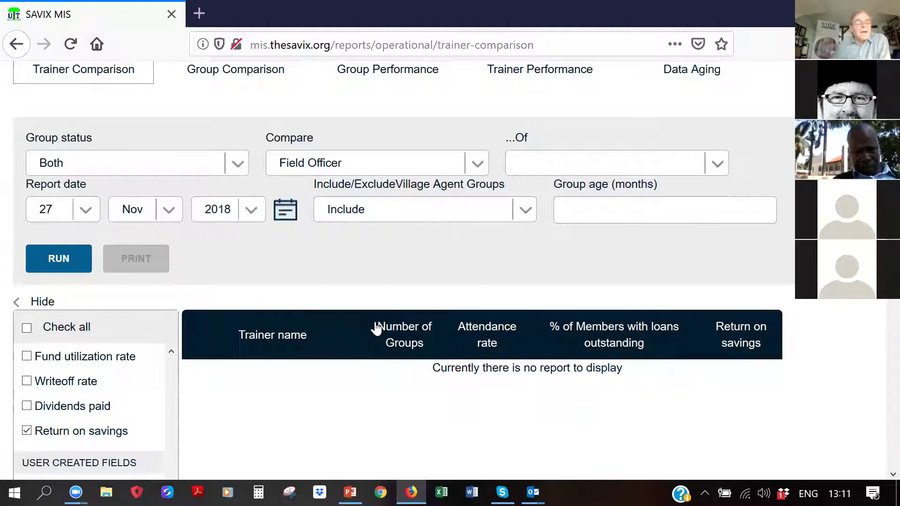
pyautogui.click(42, 302)
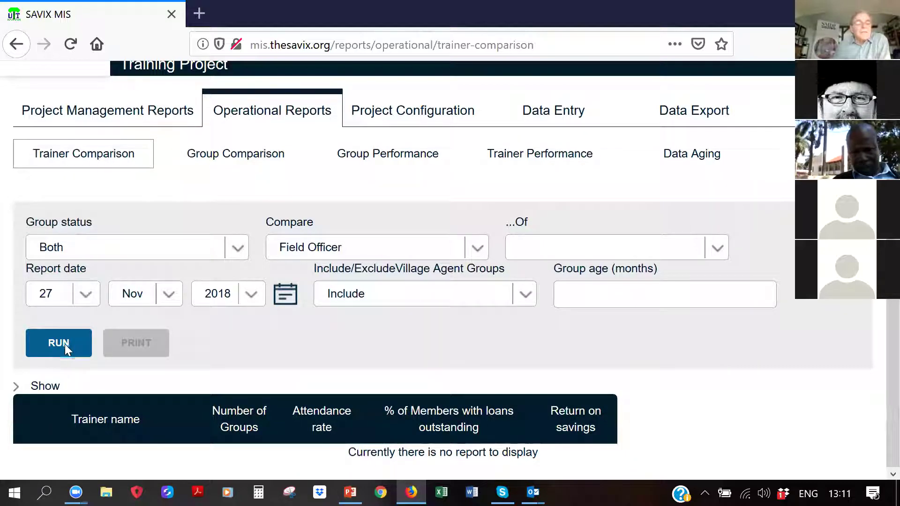
# Set the comparison to All Field Officers and run the Trainer Comparison report
pyautogui.click(60, 344)
pyautogui.scroll(-1, 398, 381)
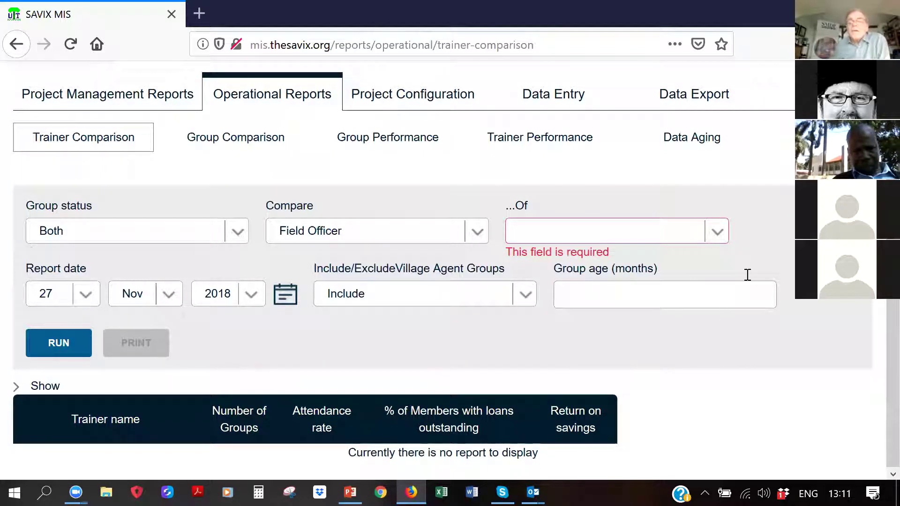
pyautogui.click(717, 233)
pyautogui.click(510, 253)
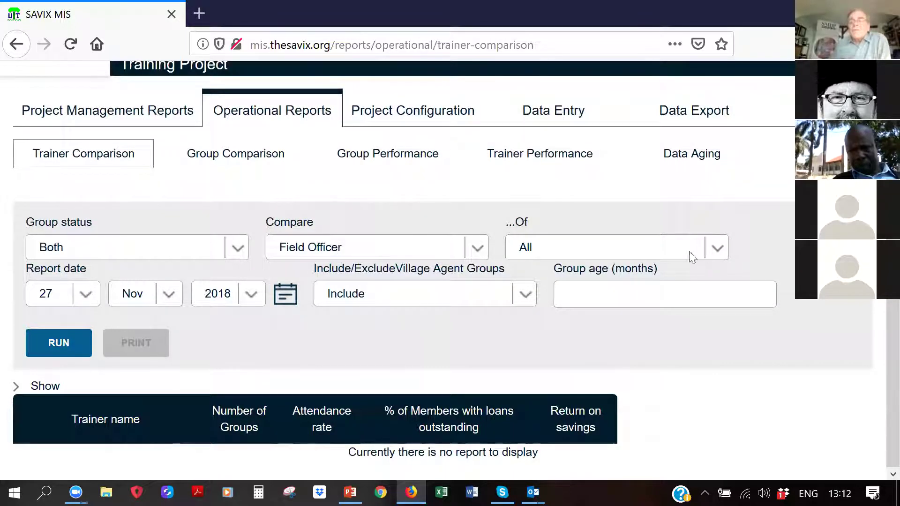
pyautogui.click(710, 245)
pyautogui.click(710, 244)
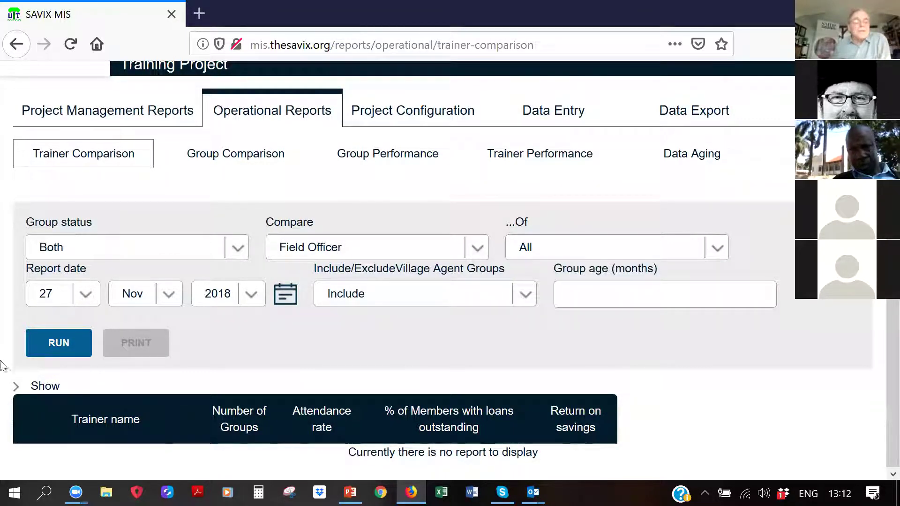
pyautogui.click(75, 344)
# Sort trainers by Number of Groups, then re-run the report with the role unchanged
pyautogui.scroll(-1, 740, 384)
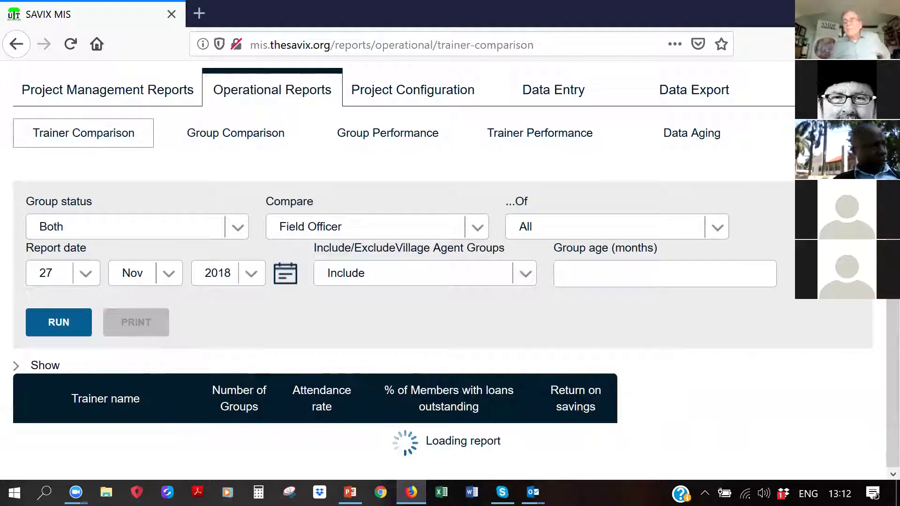
pyautogui.scroll(-2, 853, 307)
pyautogui.scroll(-2, 852, 307)
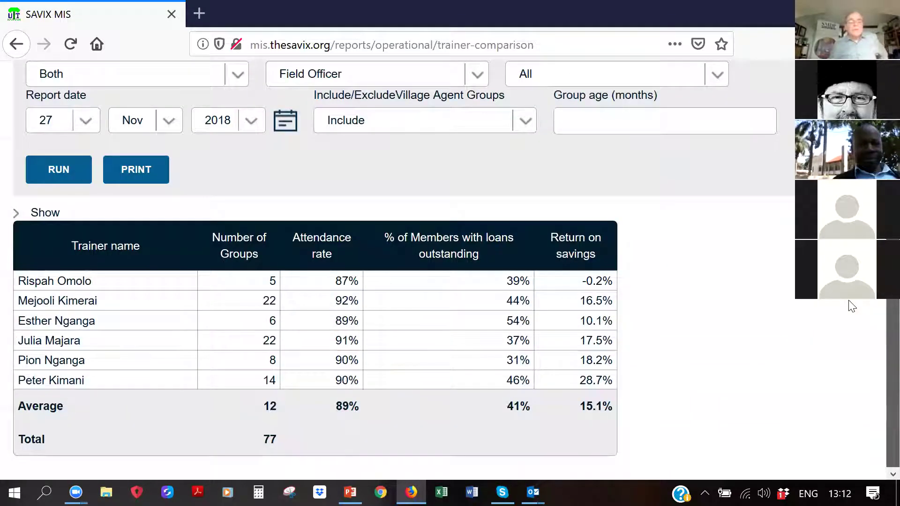
pyautogui.click(222, 239)
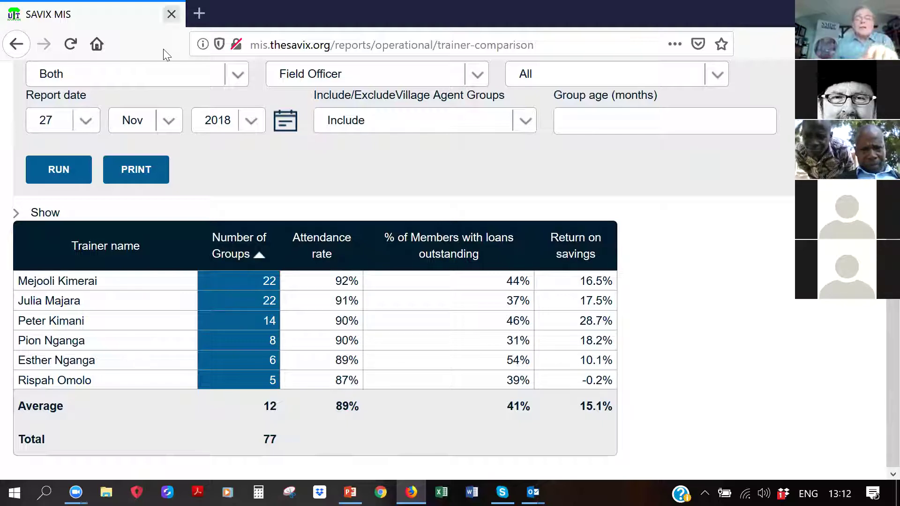
pyautogui.click(470, 78)
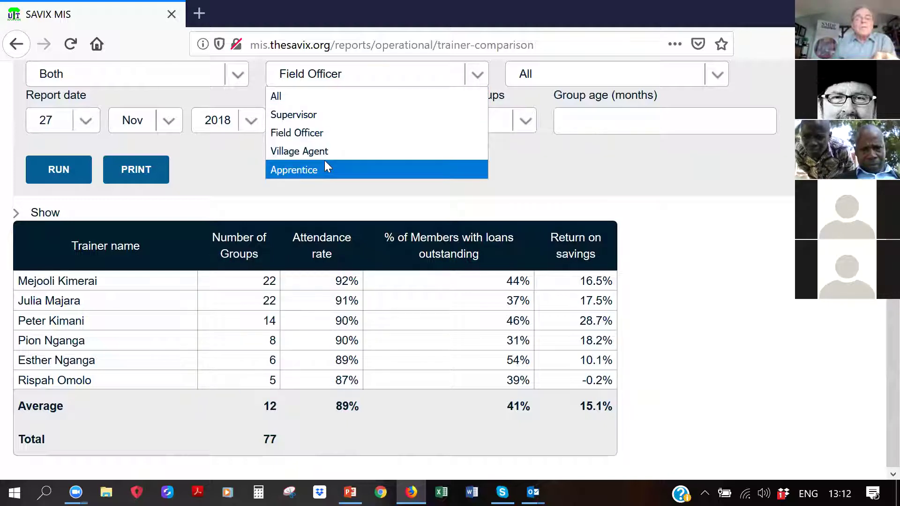
pyautogui.click(671, 237)
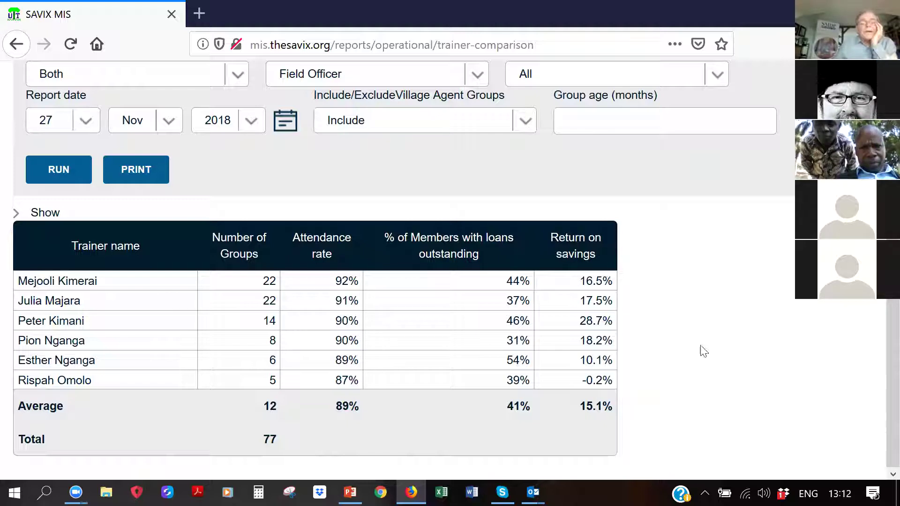
pyautogui.scroll(5, 704, 352)
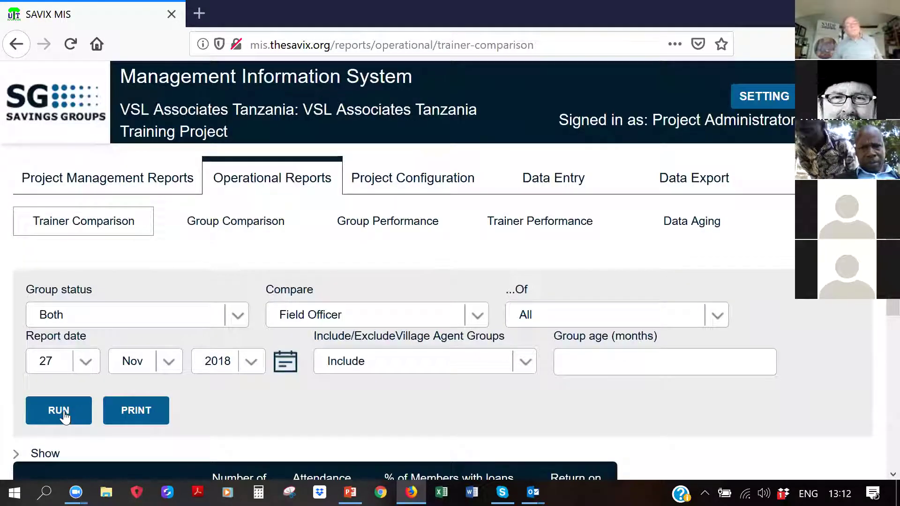
pyautogui.click(85, 411)
pyautogui.scroll(-3, 84, 411)
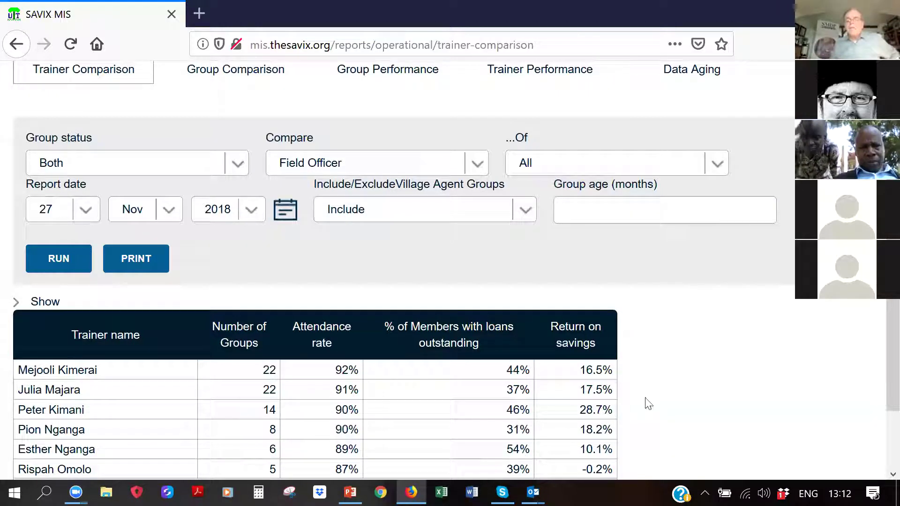
pyautogui.scroll(3, 659, 384)
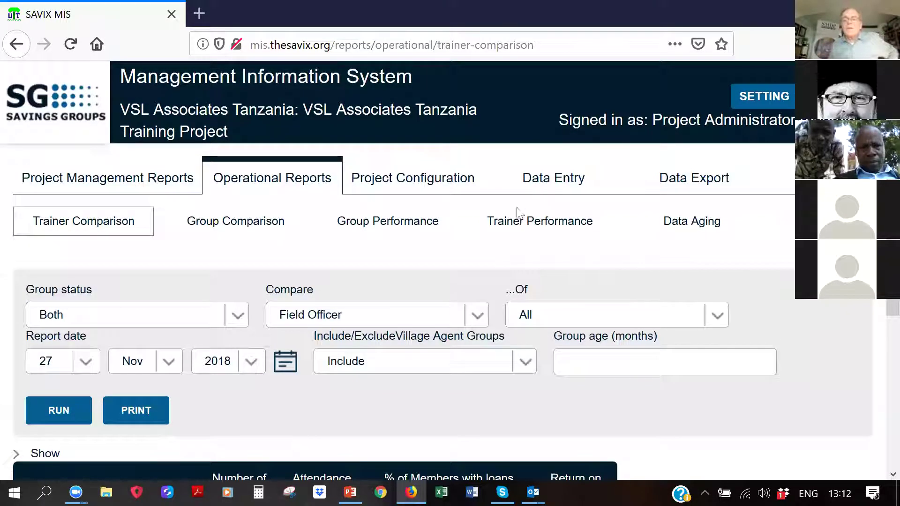
# Run the Trainer Performance report comparing Field Officers as of 27 Nov 2018
pyautogui.click(538, 228)
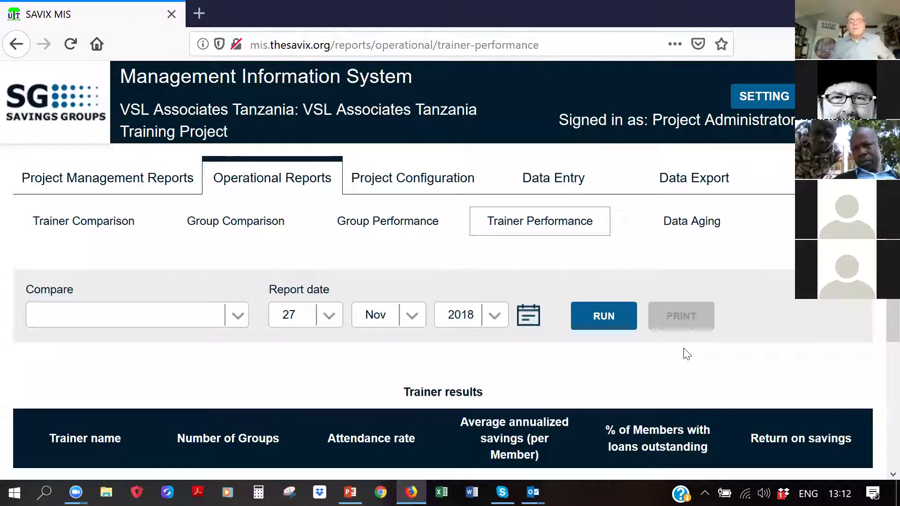
pyautogui.scroll(-3, 686, 354)
pyautogui.scroll(3, 150, 218)
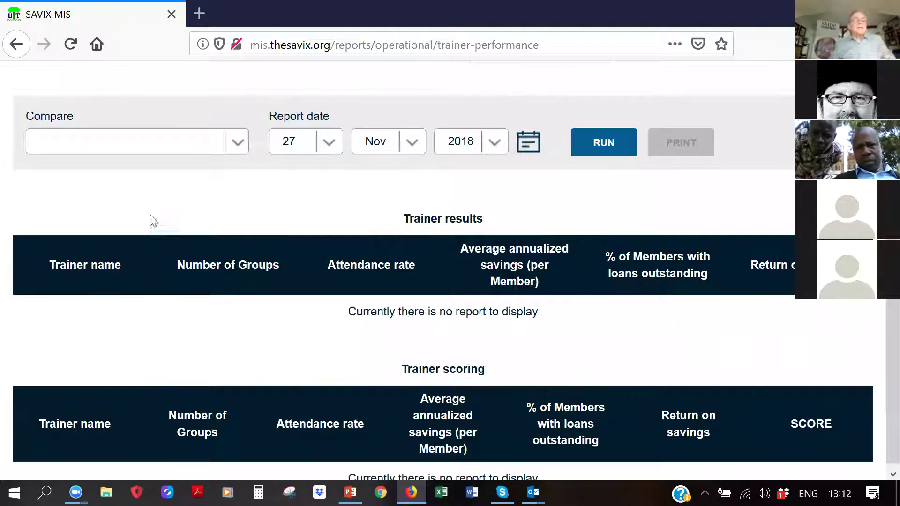
pyautogui.click(235, 288)
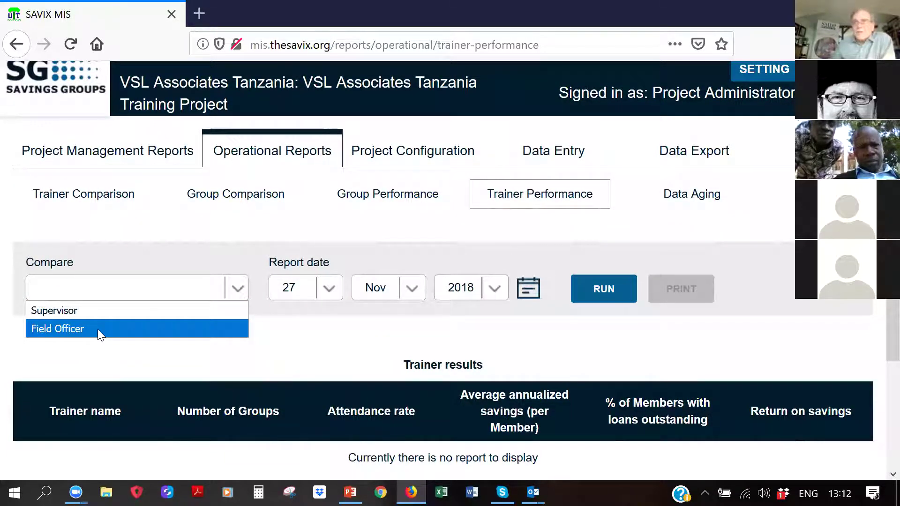
pyautogui.click(97, 330)
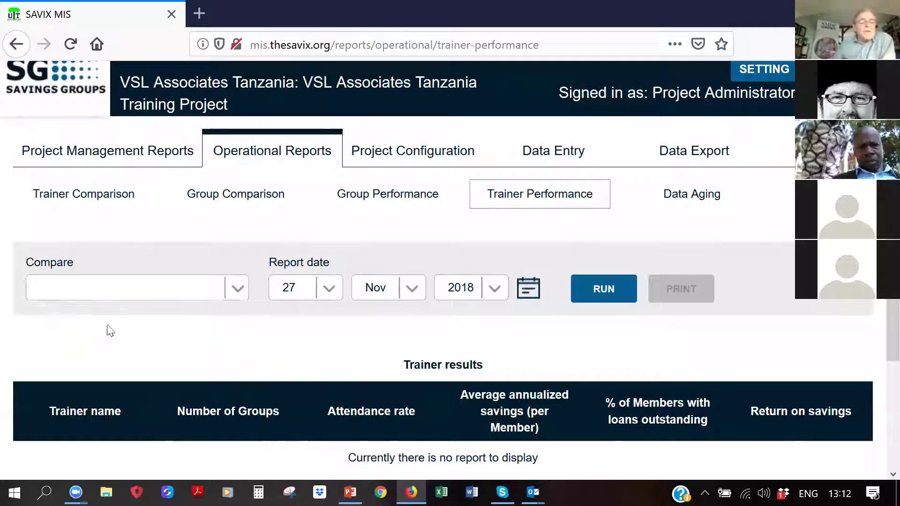
pyautogui.click(585, 286)
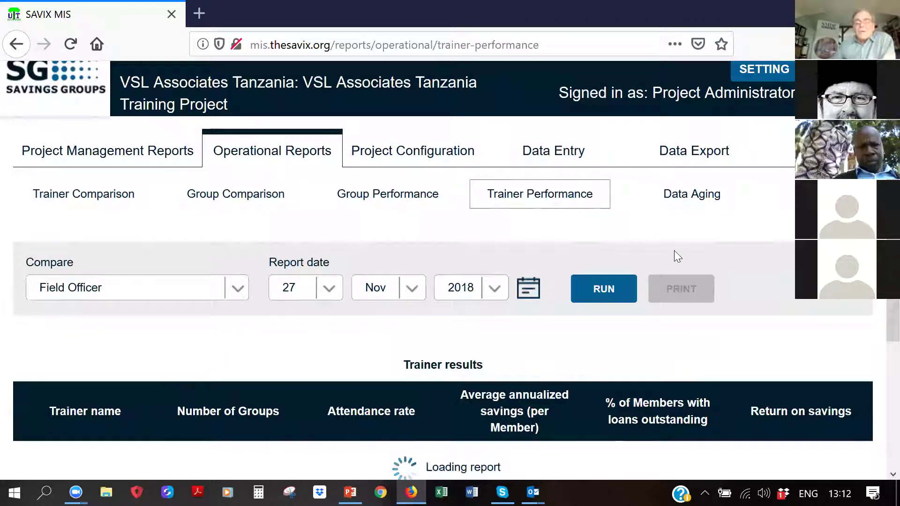
pyautogui.scroll(-4, 674, 253)
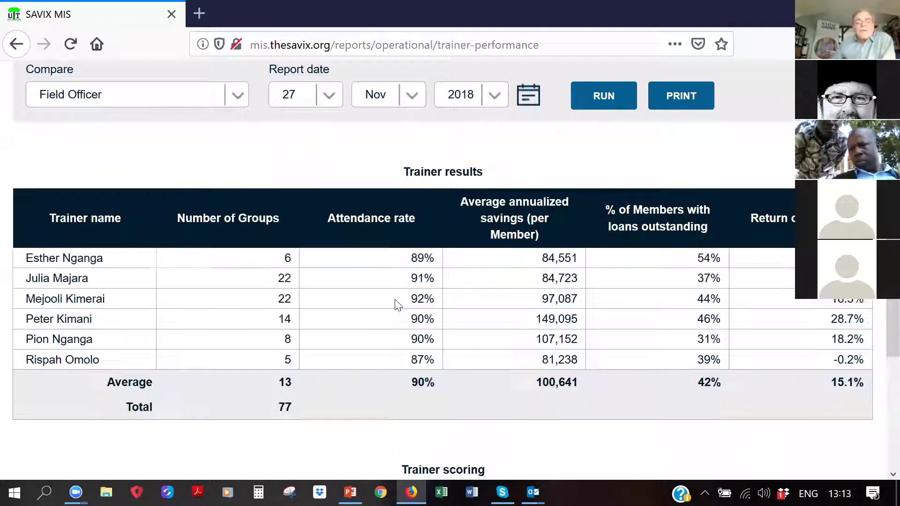
# Sort Trainer results by Number of Groups, reverse to largest first, then clear the sort
pyautogui.scroll(-5, 506, 295)
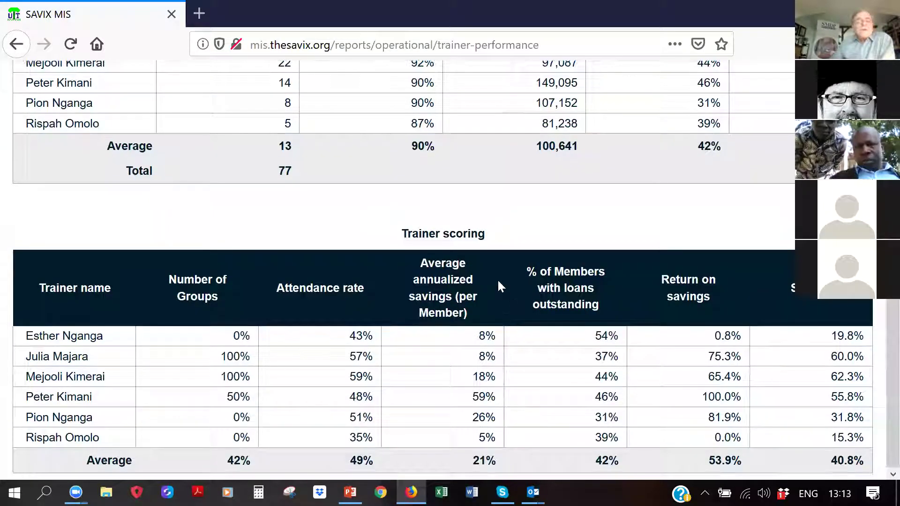
pyautogui.scroll(5, 497, 280)
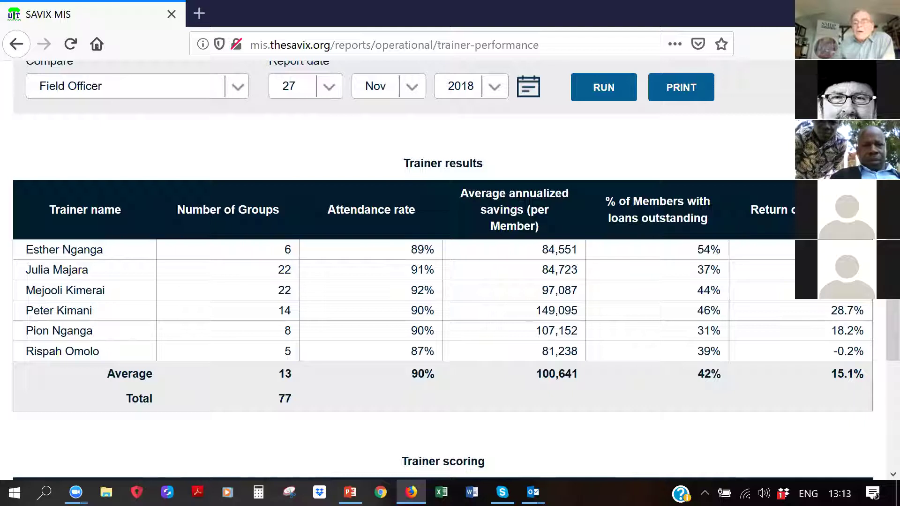
pyautogui.click(221, 213)
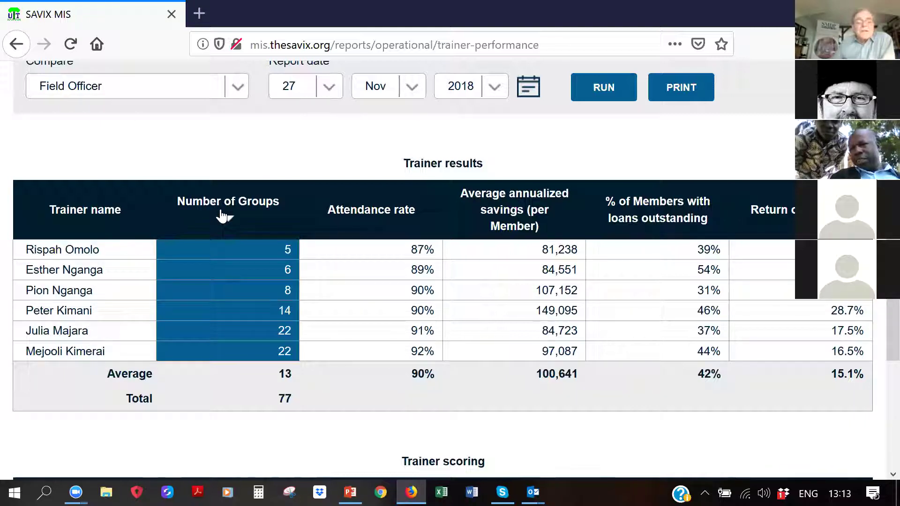
pyautogui.click(223, 215)
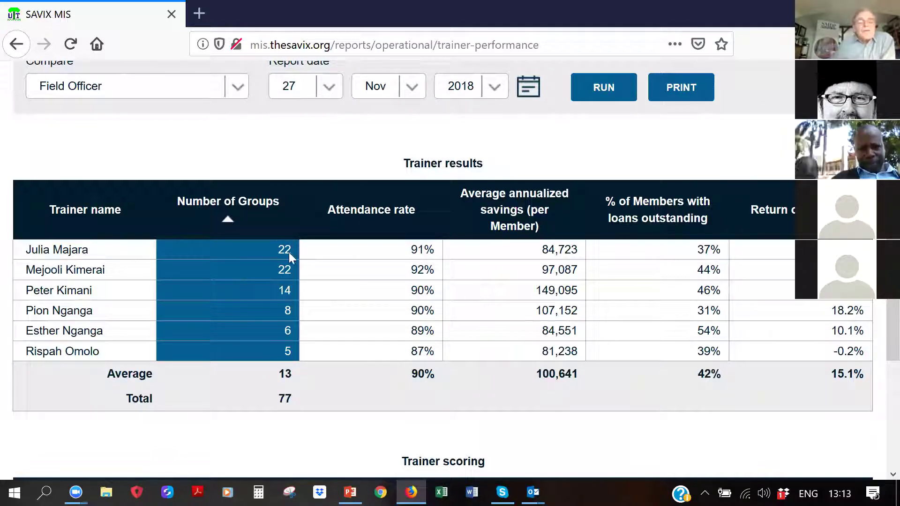
pyautogui.click(432, 254)
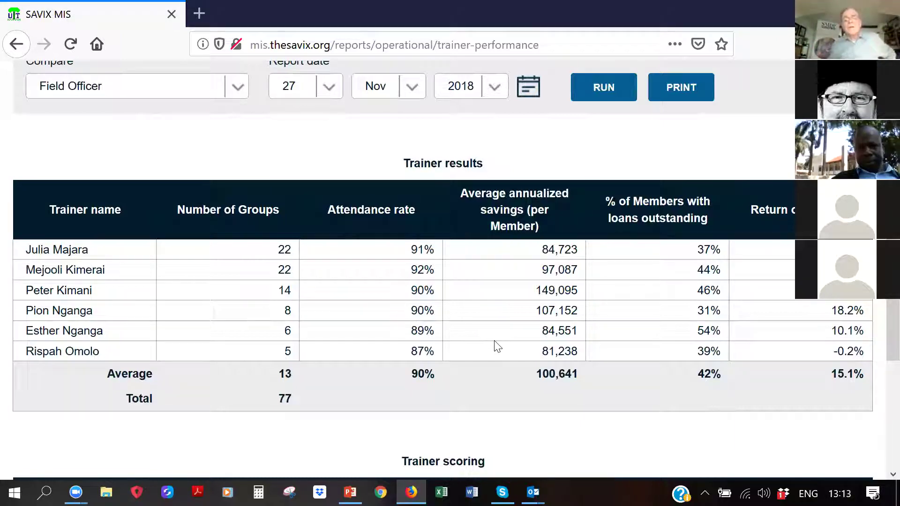
pyautogui.scroll(-1, 495, 346)
# Sort the Trainer scoring table by SCORE and reverse its order
pyautogui.scroll(-3, 494, 346)
pyautogui.scroll(1, 496, 342)
pyautogui.scroll(-1, 522, 265)
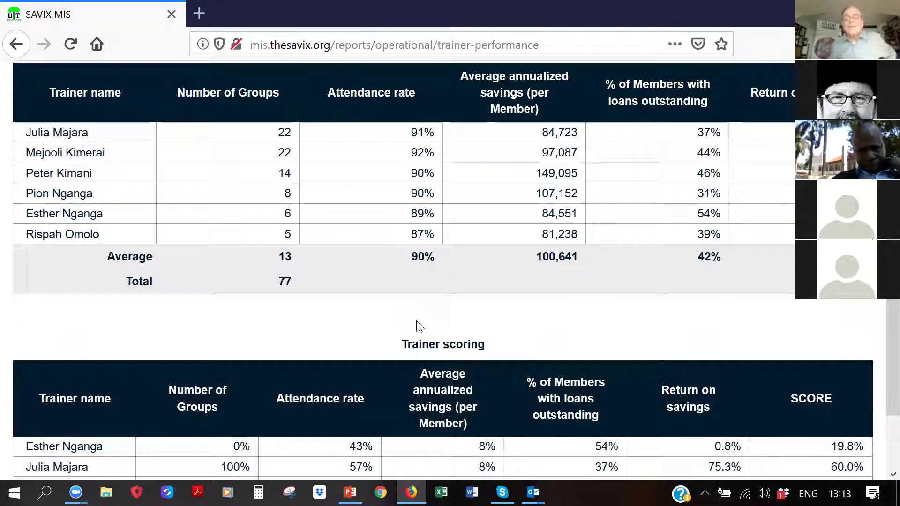
pyautogui.scroll(1, 418, 323)
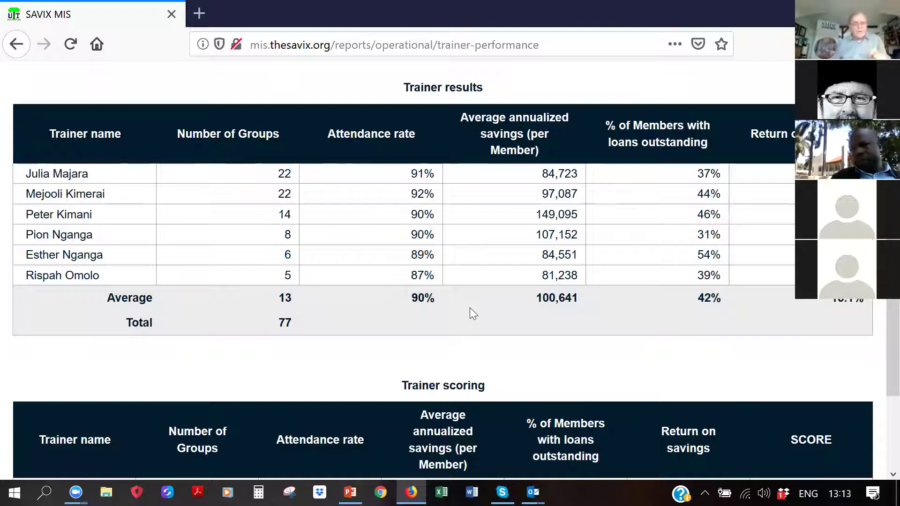
pyautogui.scroll(-3, 512, 348)
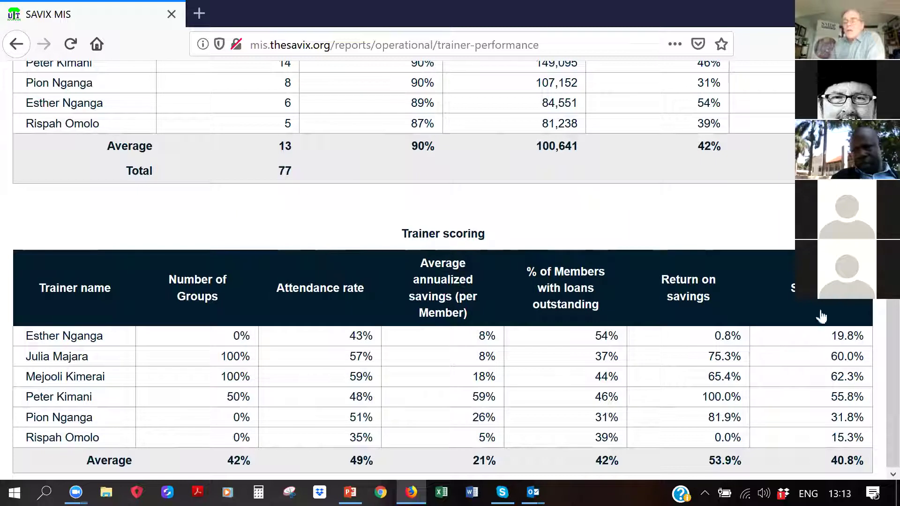
pyautogui.click(836, 314)
pyautogui.click(828, 308)
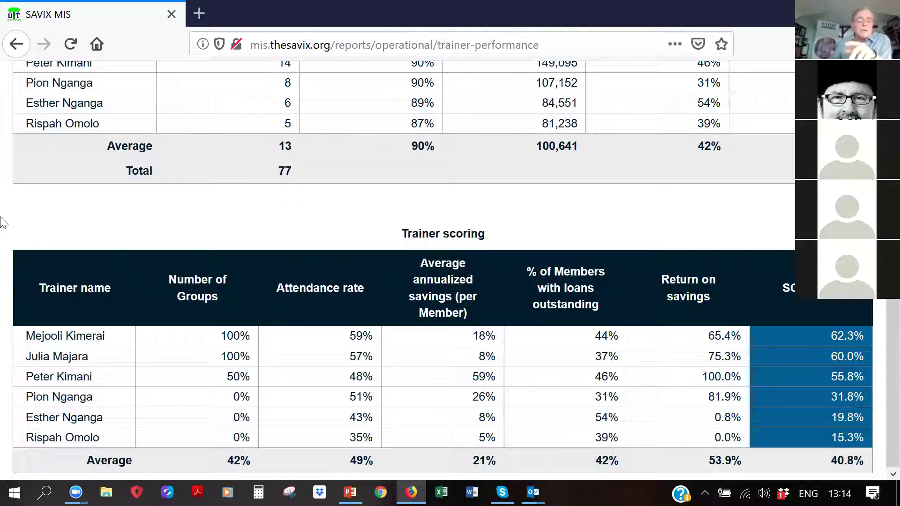
# Try Number of Groups and Attendance rate sorts, then rank trainers by SCORE highest first
pyautogui.click(203, 290)
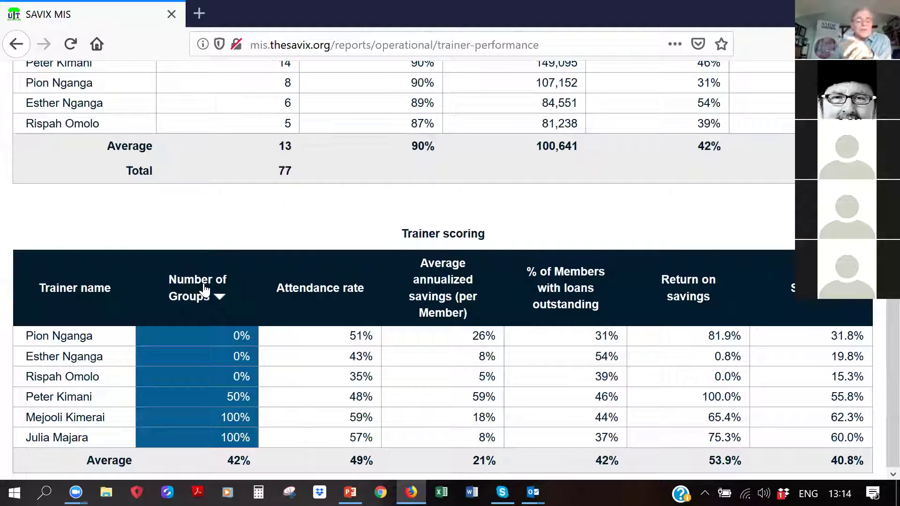
pyautogui.click(203, 291)
pyautogui.click(320, 286)
pyautogui.click(319, 287)
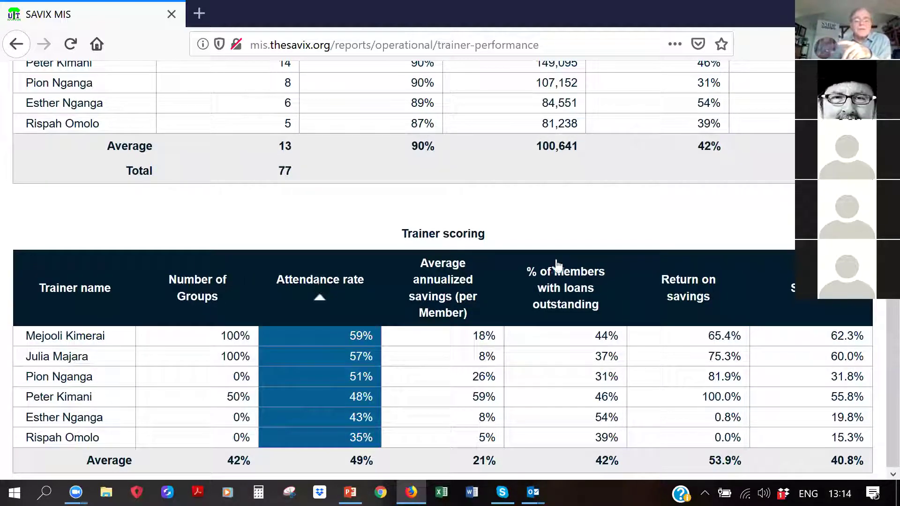
pyautogui.click(788, 287)
pyautogui.click(787, 288)
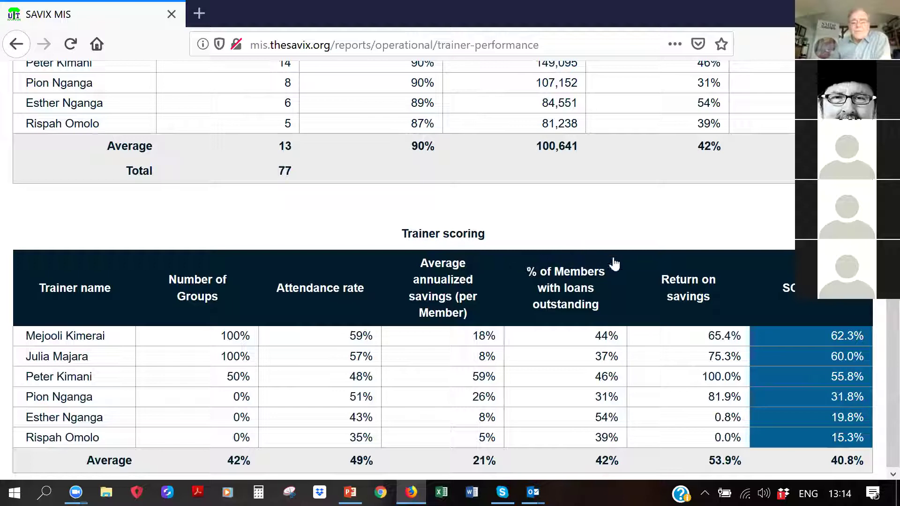
pyautogui.scroll(5, 317, 273)
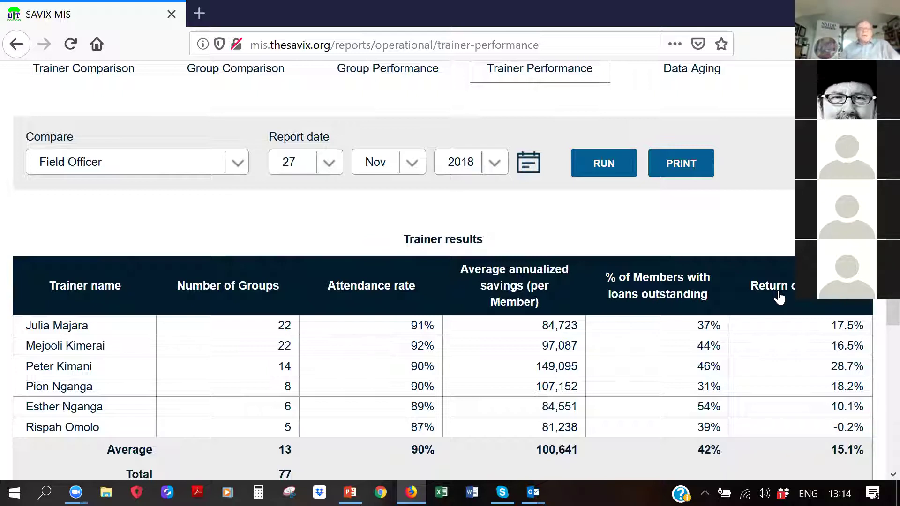
# Switch between Trainer Comparison and Trainer Performance, ending on a blank Trainer Performance page
pyautogui.scroll(3, 114, 225)
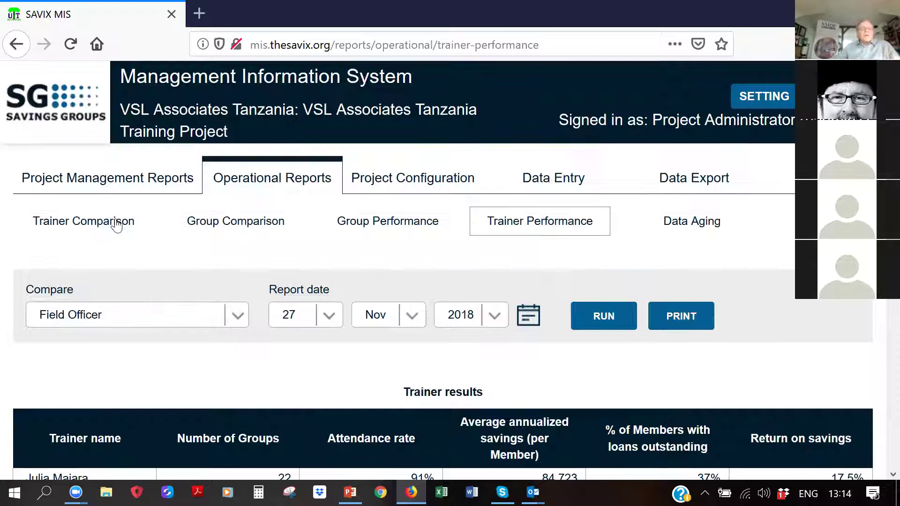
pyautogui.click(107, 228)
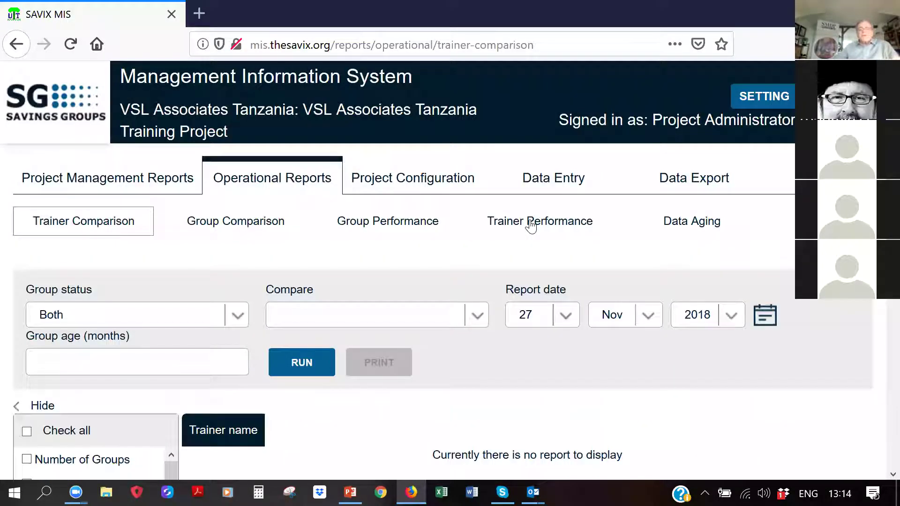
pyautogui.click(531, 226)
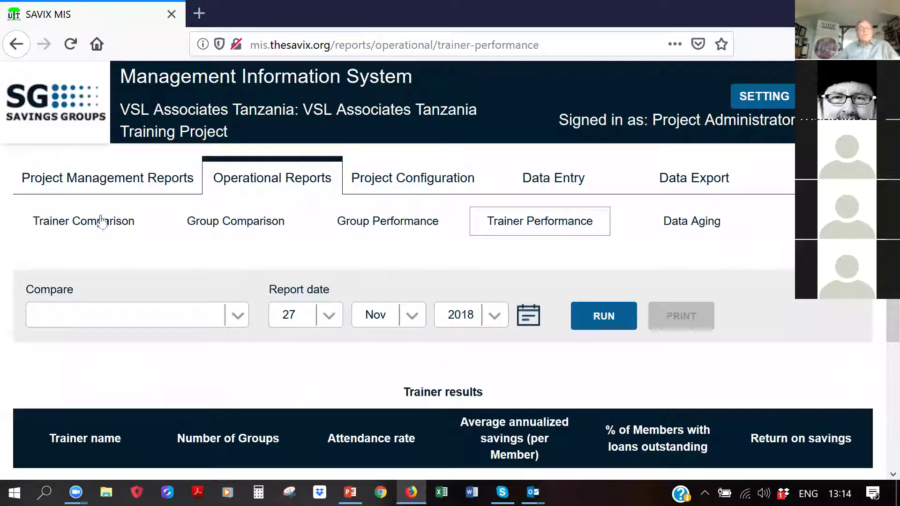
pyautogui.click(85, 223)
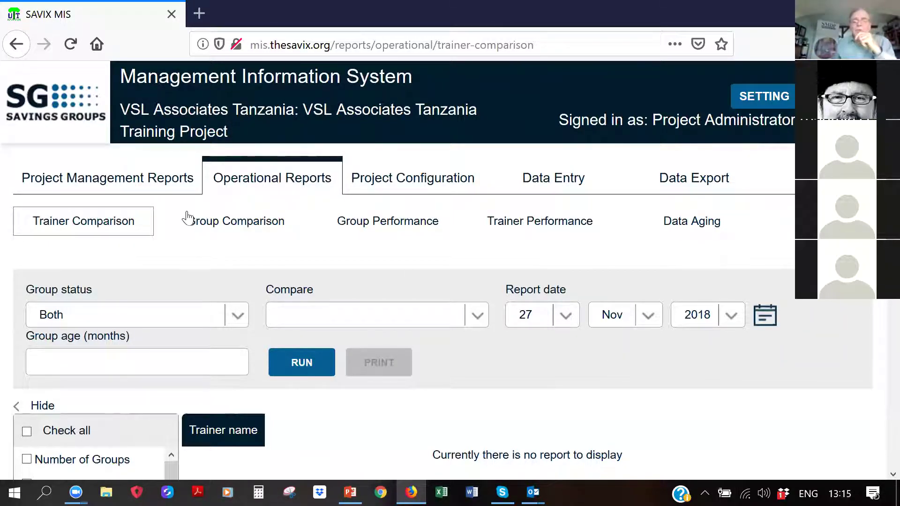
pyautogui.click(511, 233)
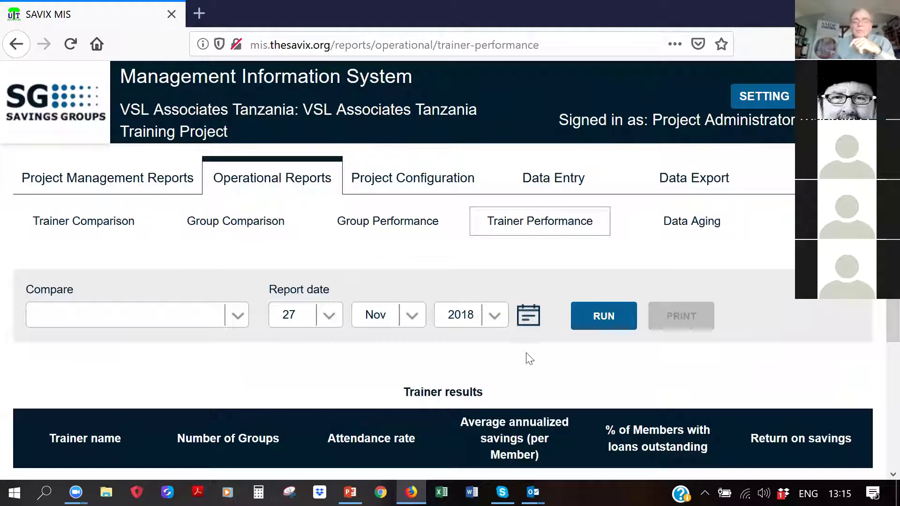
# Run the Trainer Performance report for Field Officer on 27 Nov 2018 and review both tables
pyautogui.scroll(-4, 486, 279)
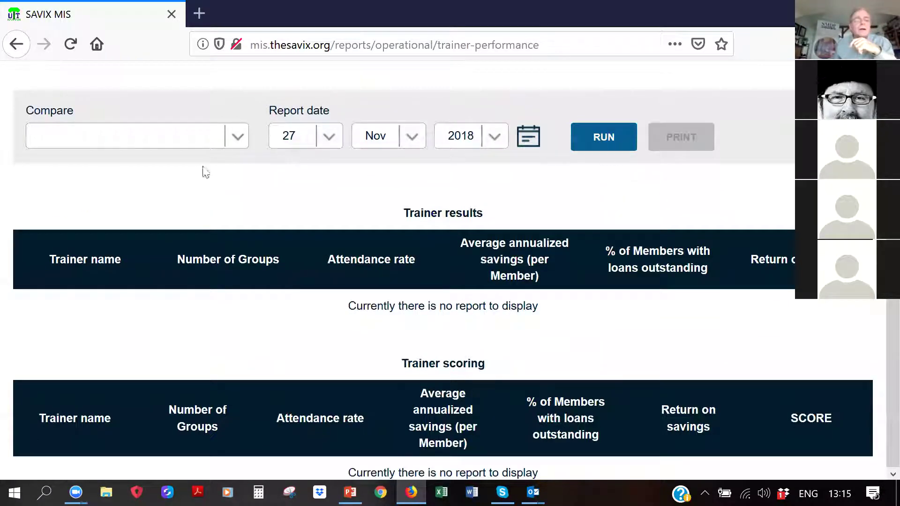
pyautogui.click(238, 138)
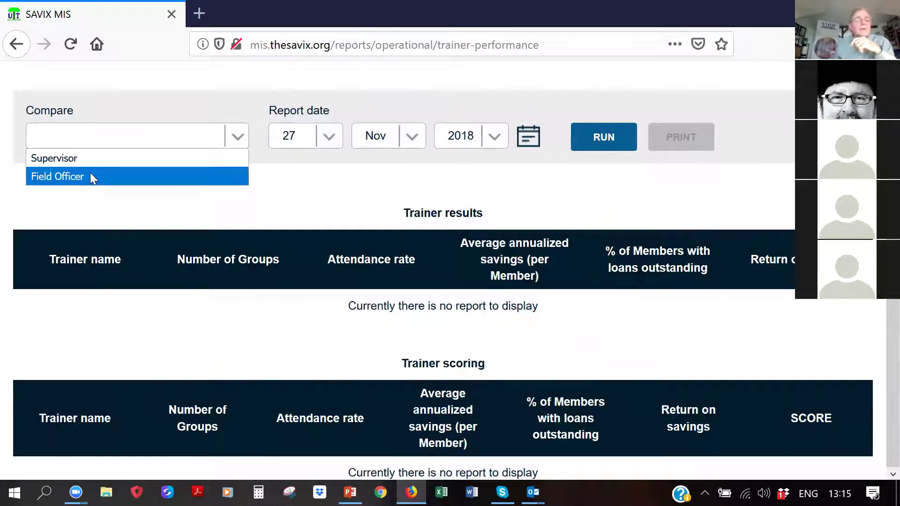
pyautogui.click(91, 176)
pyautogui.click(594, 143)
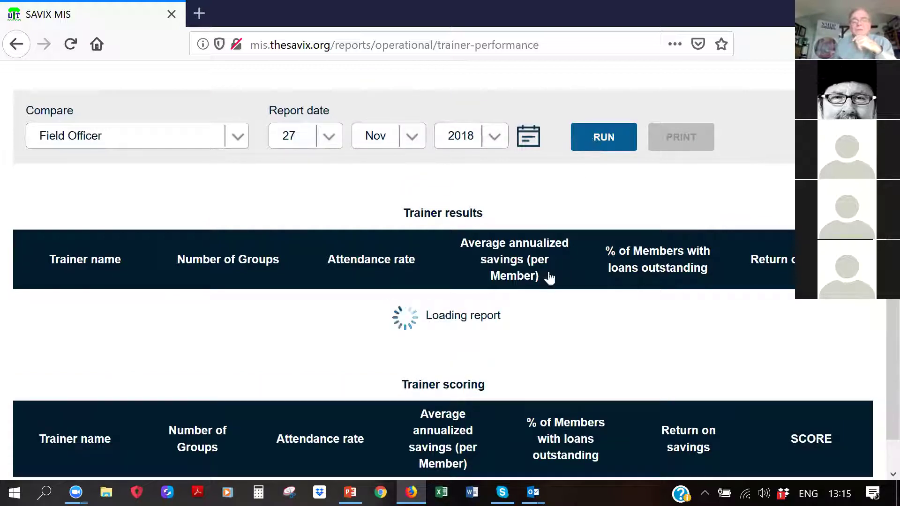
pyautogui.scroll(-1, 605, 323)
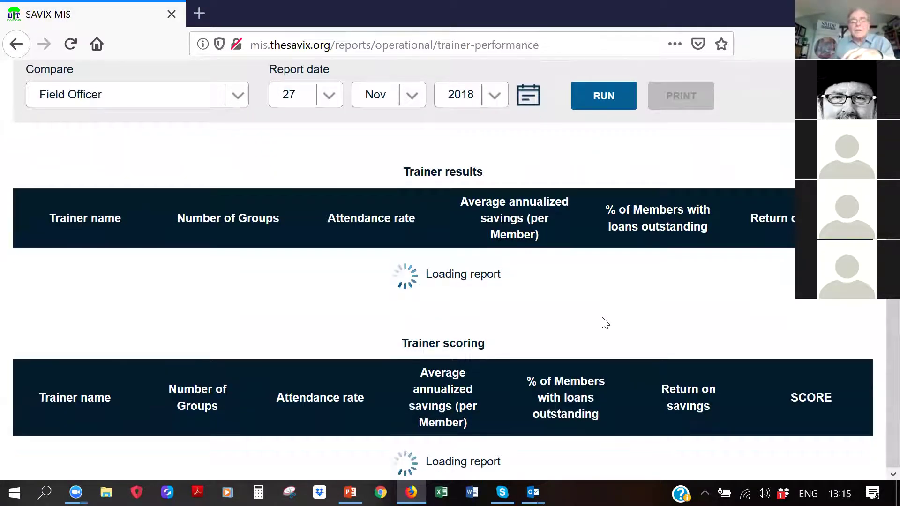
pyautogui.scroll(-5, 534, 361)
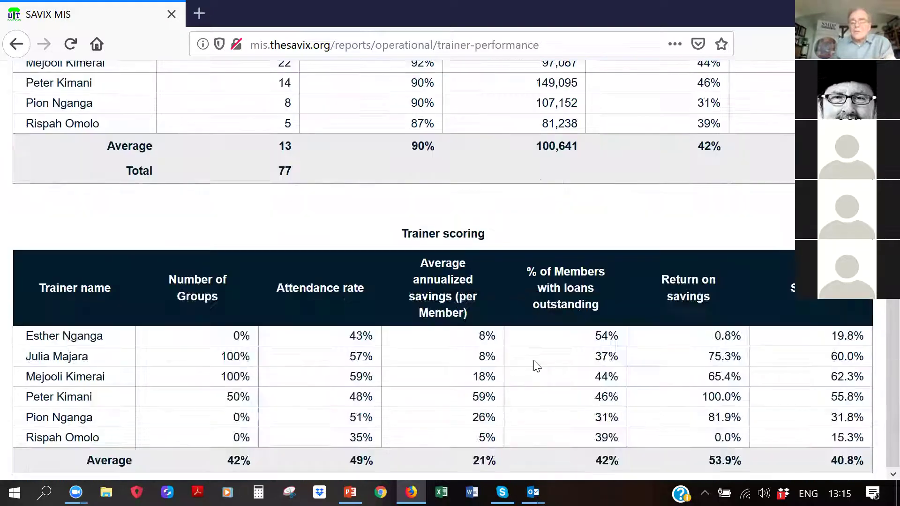
pyautogui.scroll(10, 537, 366)
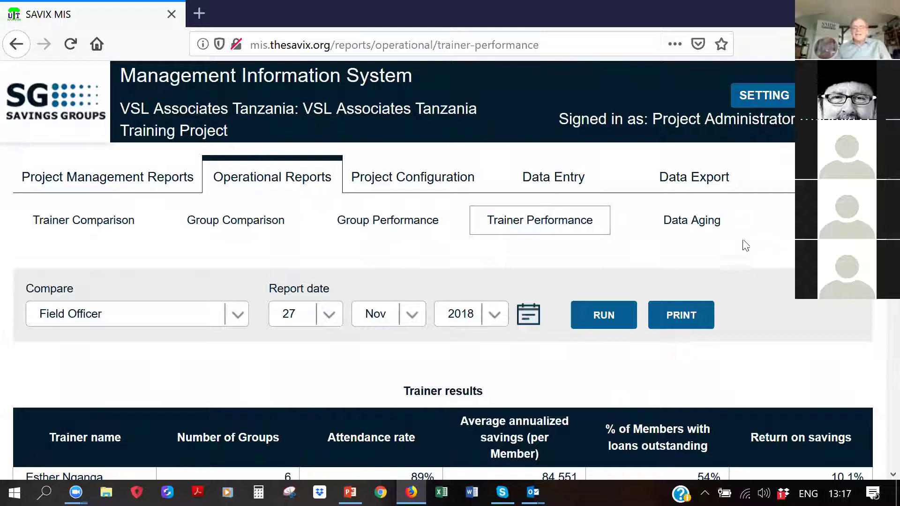
# Scroll through the trainer performance report and return to its top
pyautogui.scroll(-3, 742, 246)
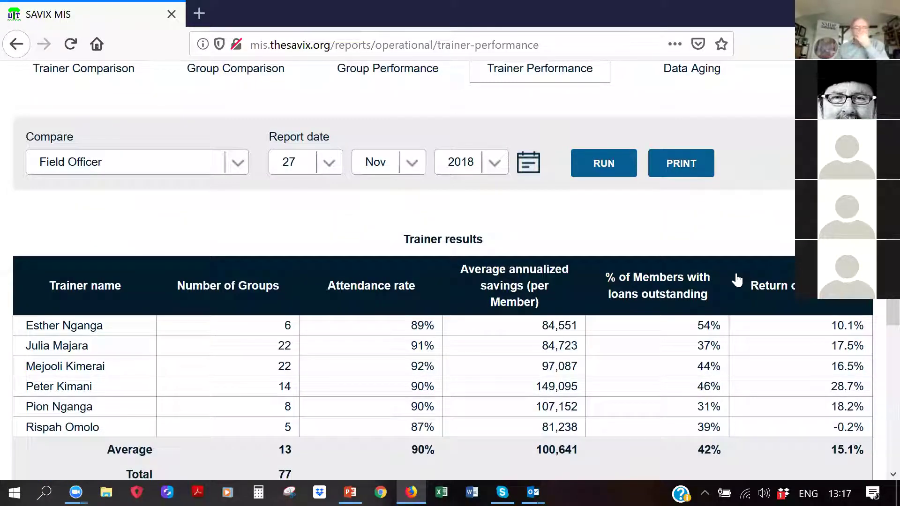
pyautogui.scroll(-3, 736, 282)
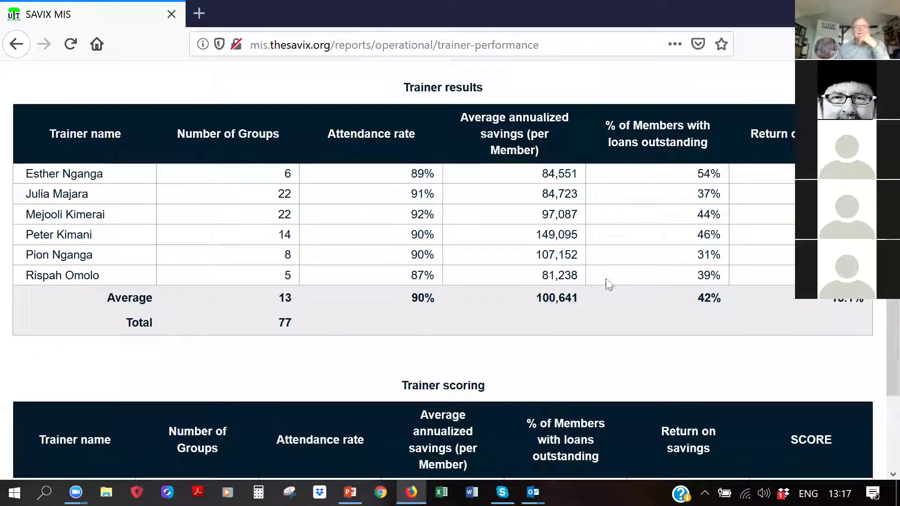
pyautogui.scroll(4, 582, 311)
pyautogui.scroll(1, 581, 305)
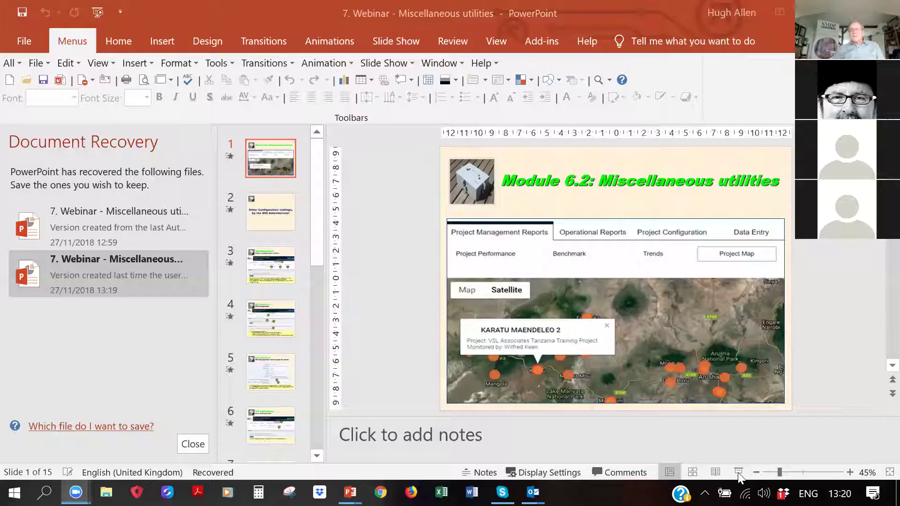
# Present the deck from slide 1 with the full-screen slide swapped in for presenter view
pyautogui.click(740, 472)
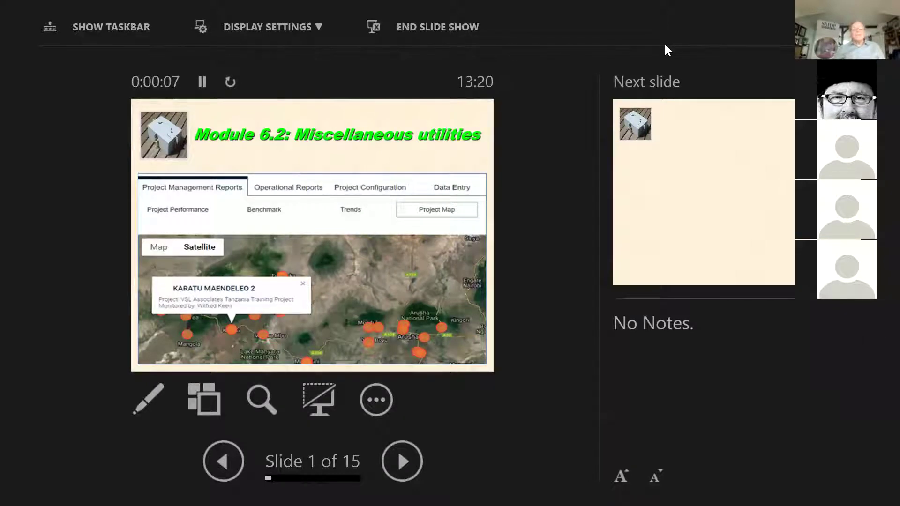
pyautogui.click(265, 31)
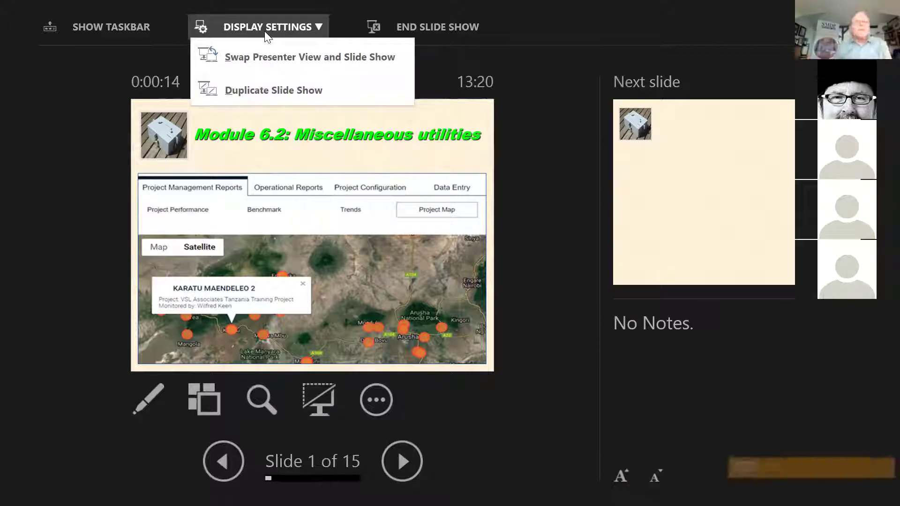
pyautogui.click(272, 56)
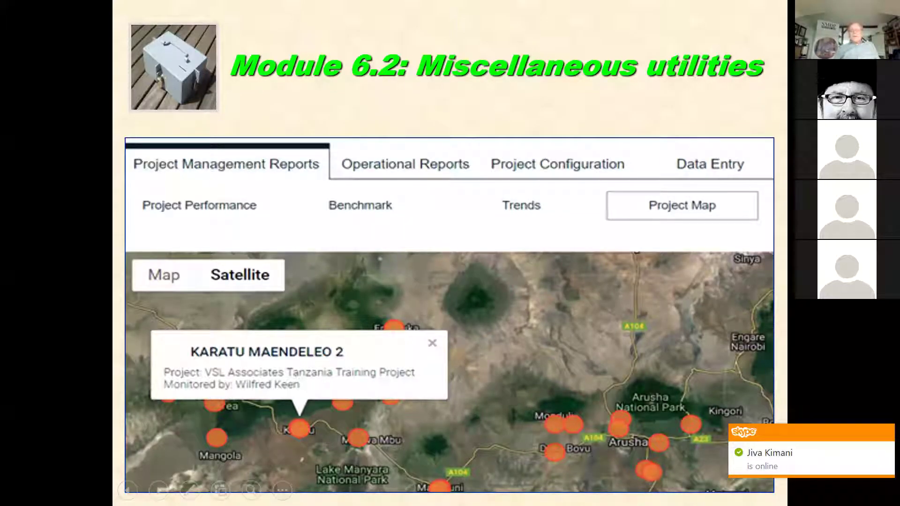
# Dismiss the Skype notification and advance two slides to 'Other Configuration settings, by the MIS Administrator'
pyautogui.click(882, 432)
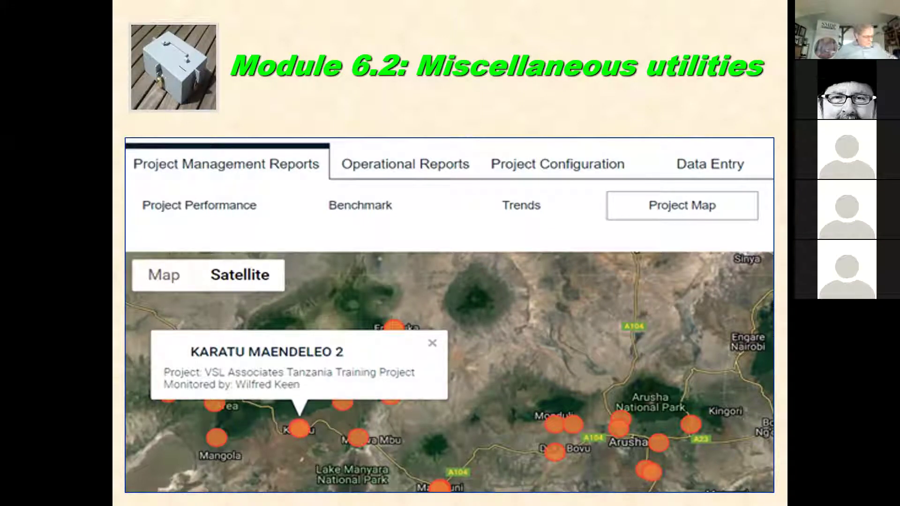
pyautogui.press('Right')
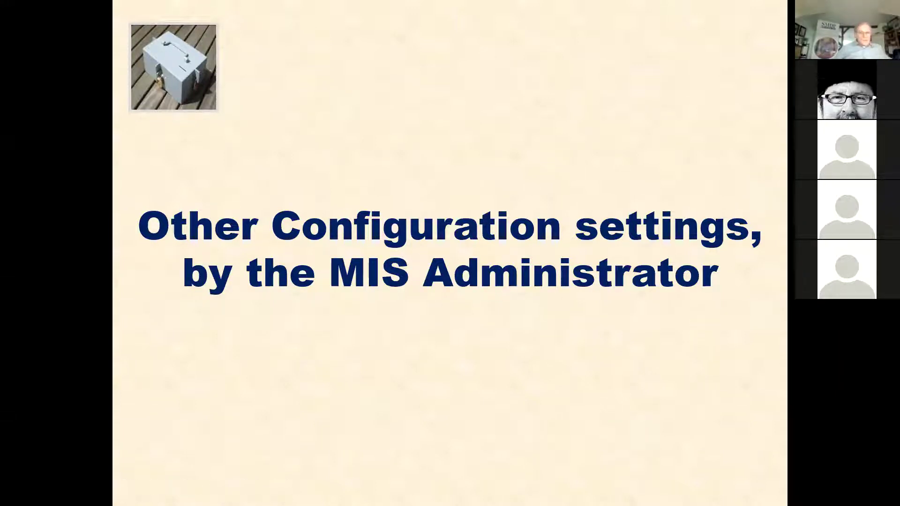
pyautogui.press('Right')
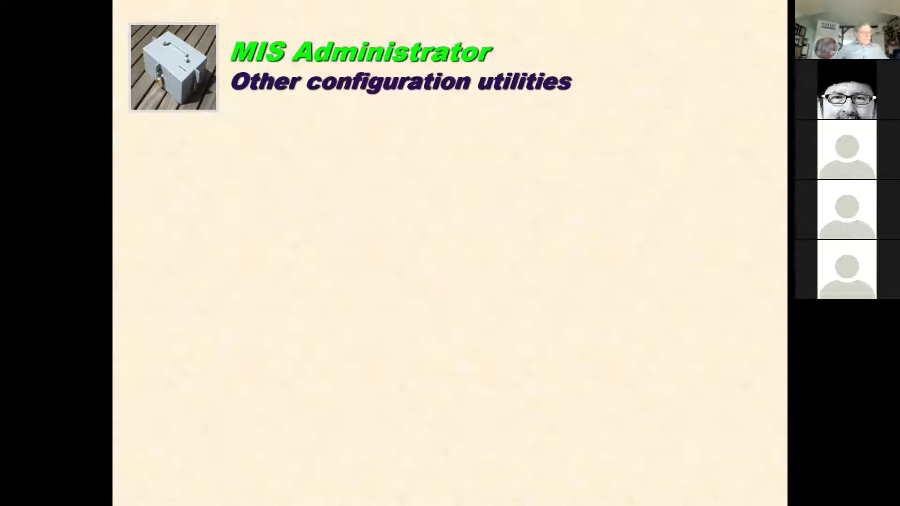
# Reveal the MIS Management screenshot, utilities bullet and arrows 3 and 4, then reach 'MIS Administrator – MIS management'
pyautogui.press('Right')
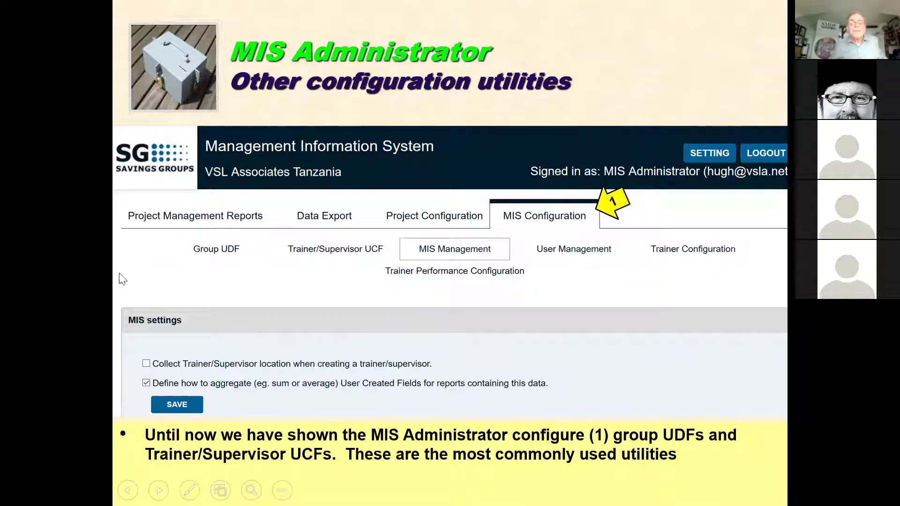
pyautogui.press('Right')
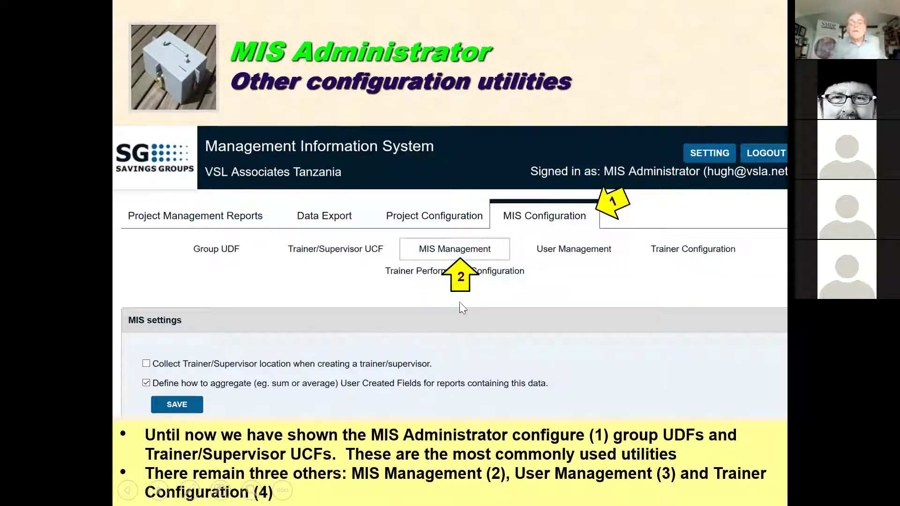
pyautogui.click(468, 406)
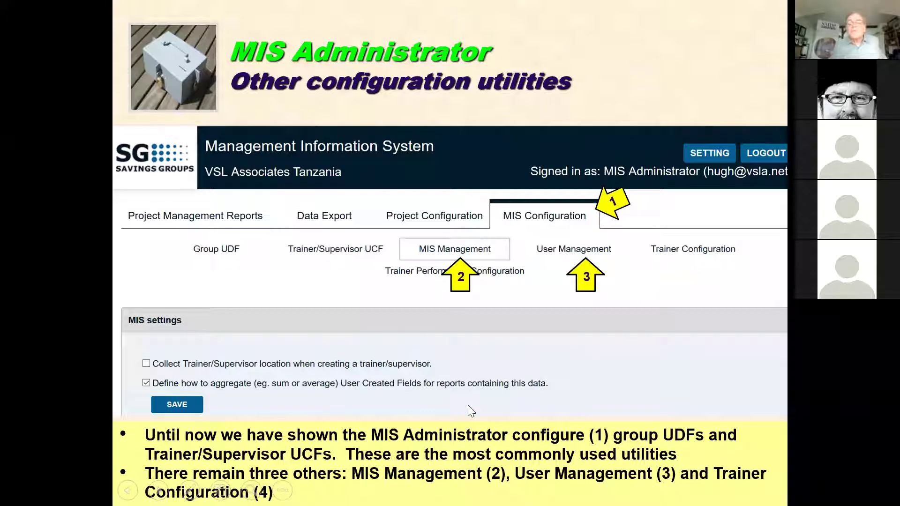
pyautogui.click(468, 406)
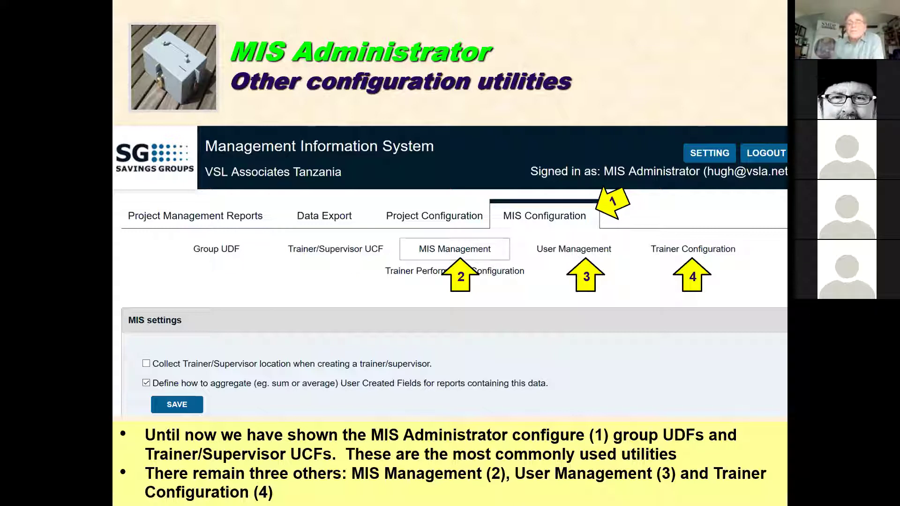
pyautogui.click(191, 383)
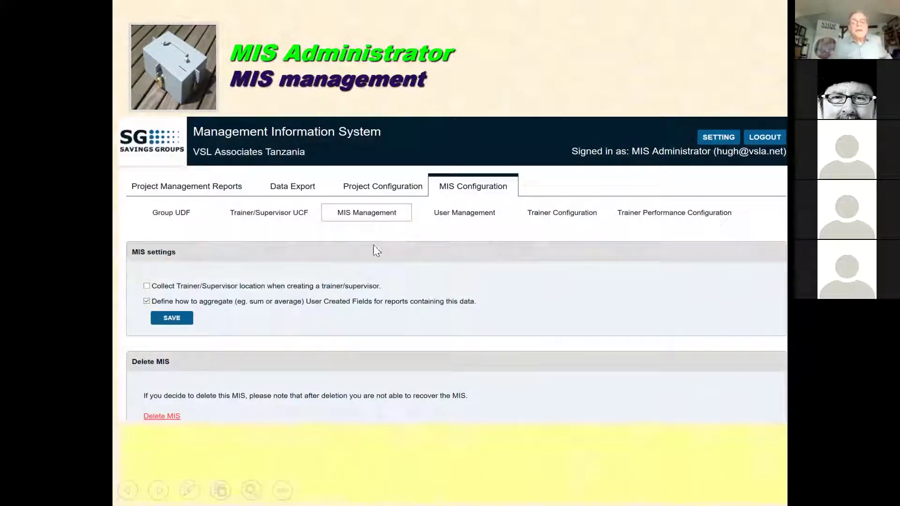
# Show callouts 1 and 2 and the bullet on adding GPS fields to Trainer details
pyautogui.click(368, 271)
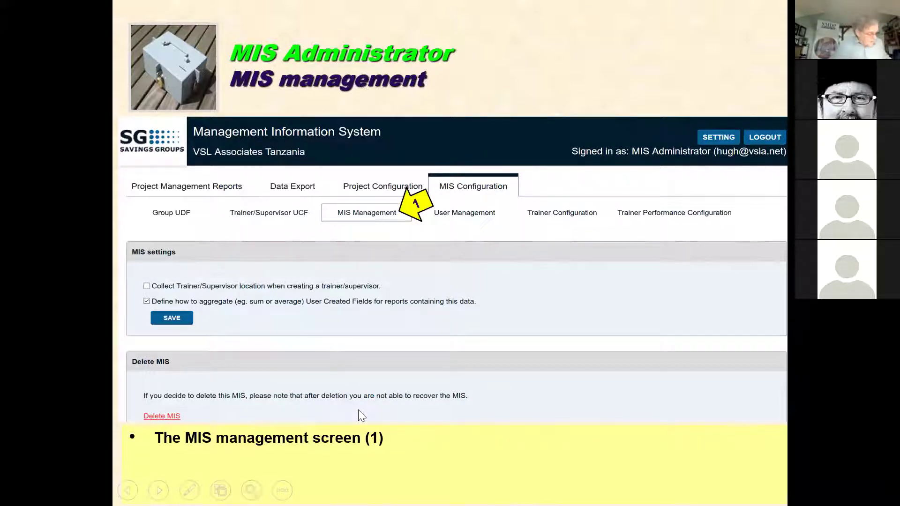
pyautogui.press('Right')
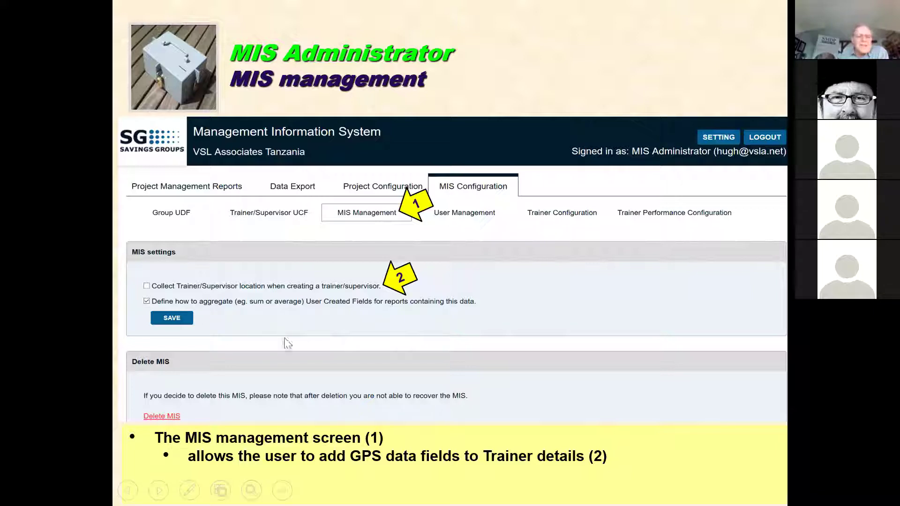
# Show the bullet on sums or averages for UCF reports and its callout arrow 3
pyautogui.click(647, 437)
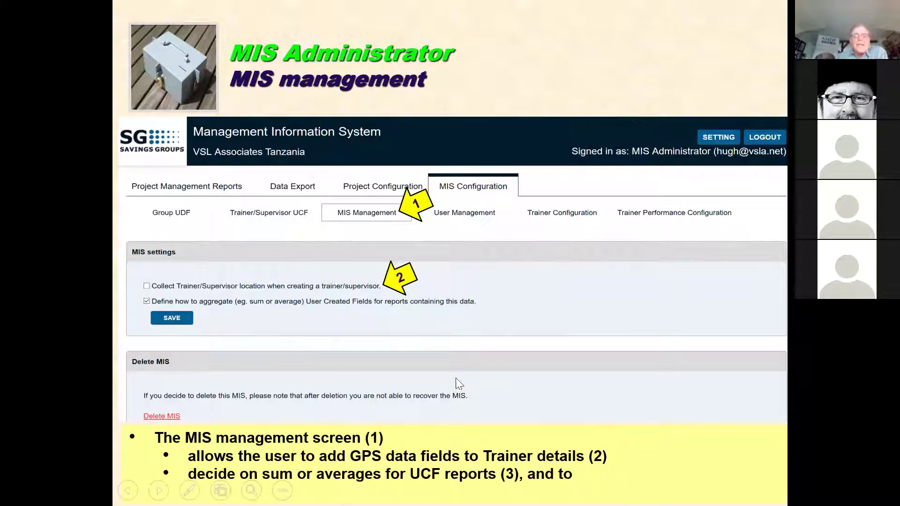
pyautogui.click(384, 362)
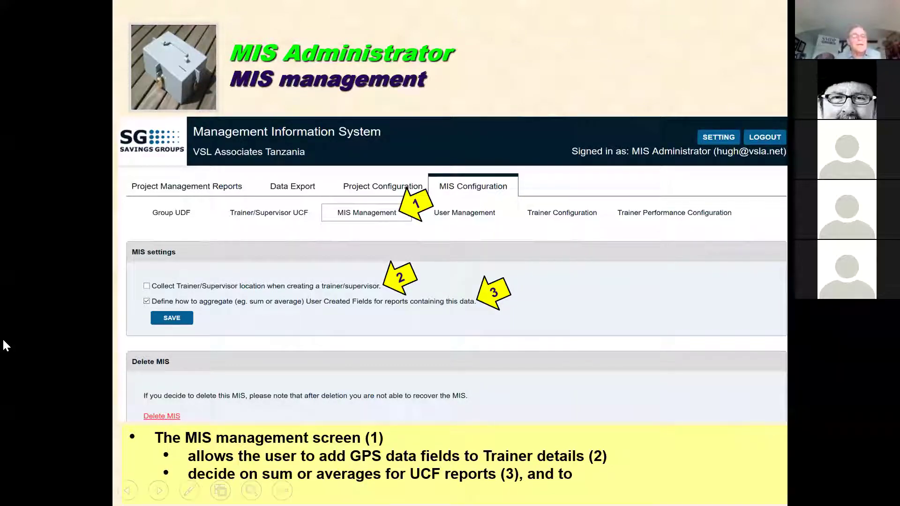
# Show the erase-MIS bullet and arrow 4, then advance to 'MIS management: Sum/average for reports'
pyautogui.click(231, 383)
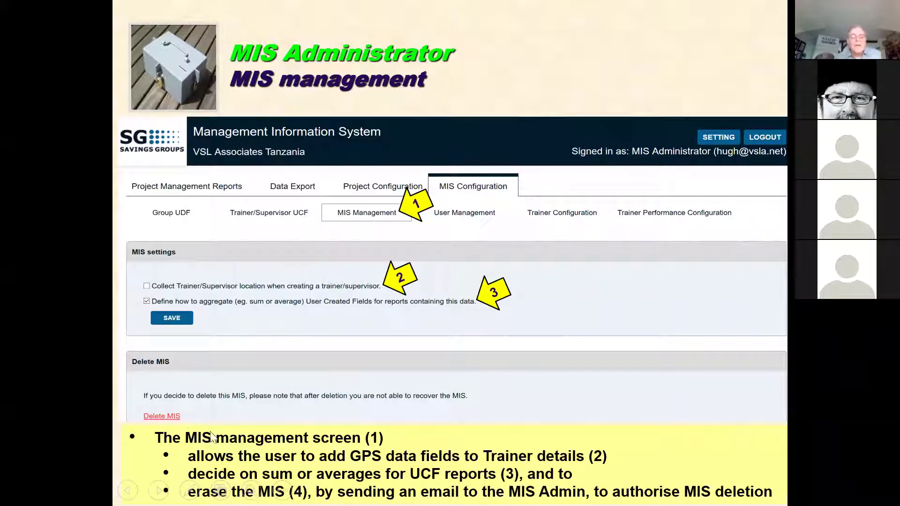
pyautogui.click(263, 406)
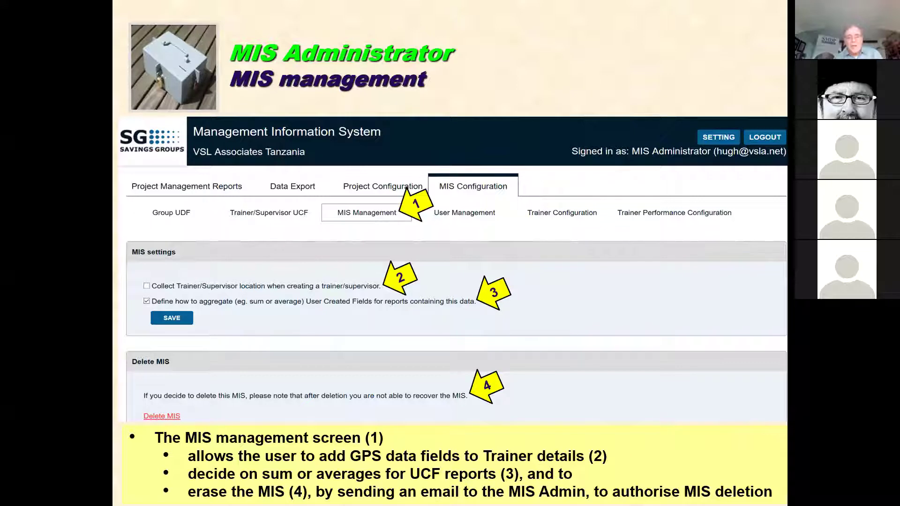
pyautogui.click(351, 400)
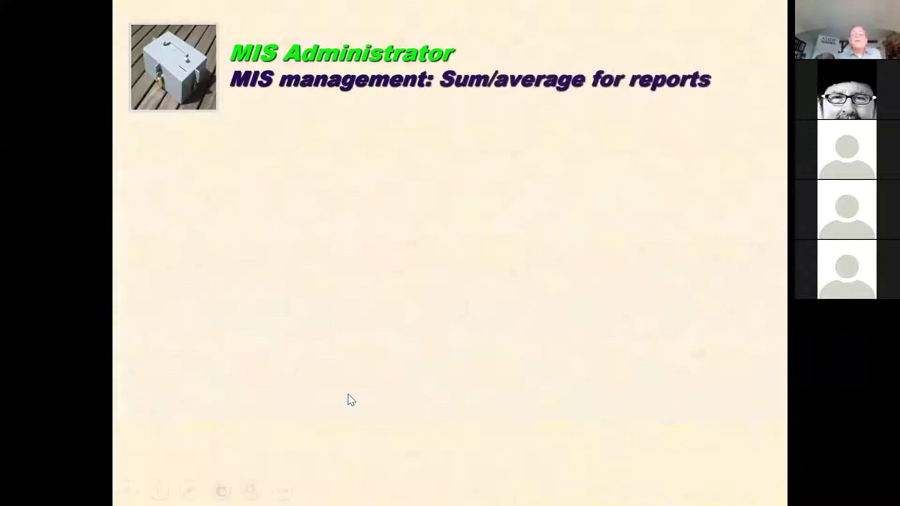